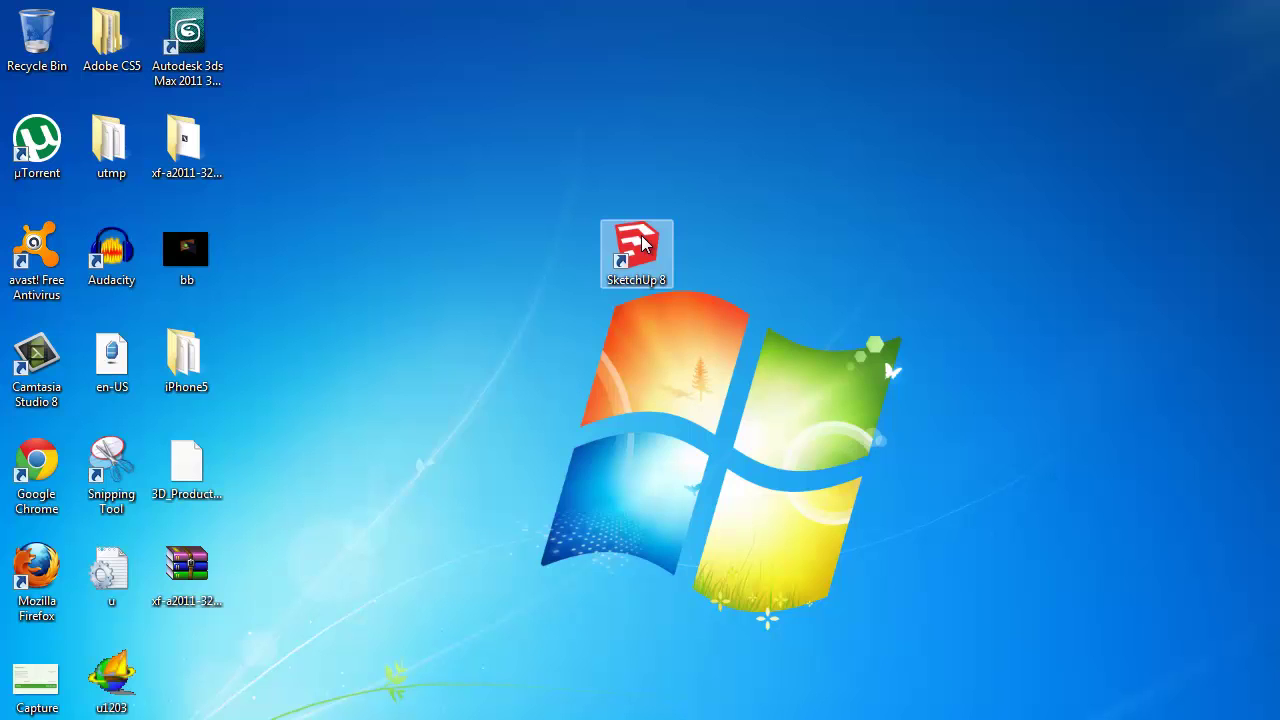
Launch SketchUp 8 and make Architectural Design - Feet and Inches the default template.
{"action": "double_click", "coordinate": [642, 242]}
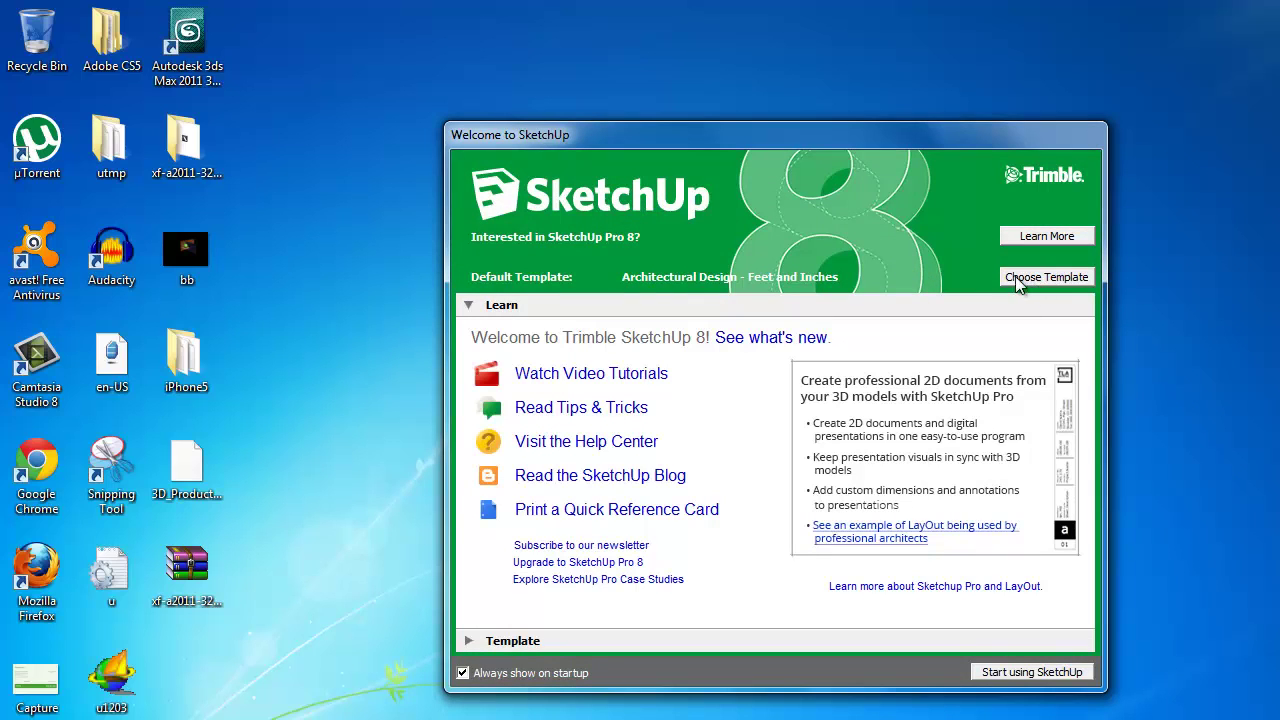
{"action": "left_click", "coordinate": [1035, 279]}
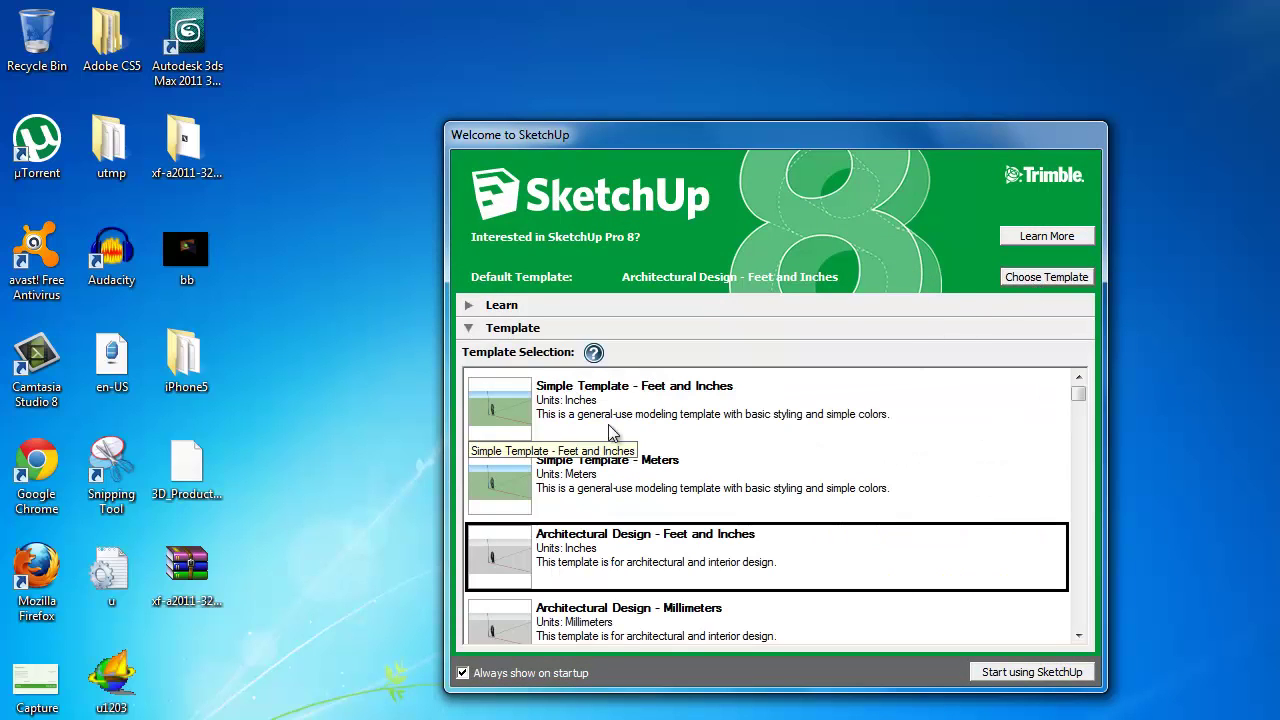
{"action": "left_click", "coordinate": [560, 410]}
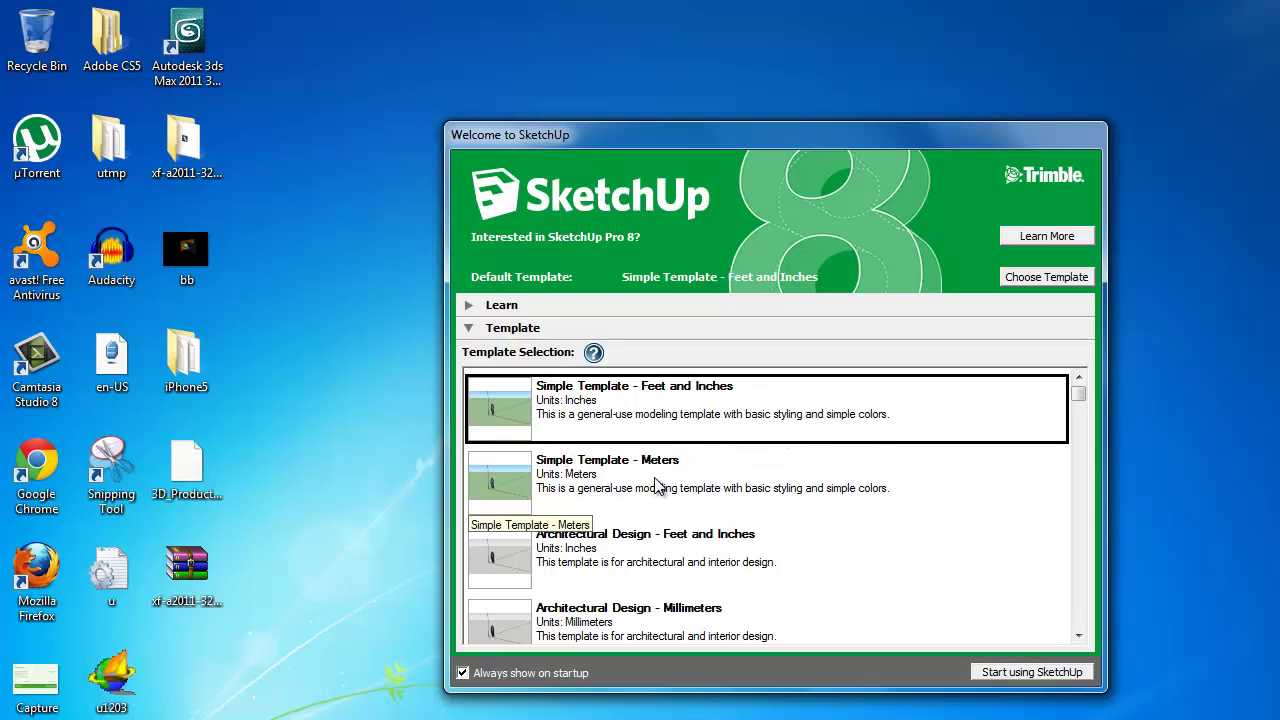
{"action": "left_click", "coordinate": [563, 560]}
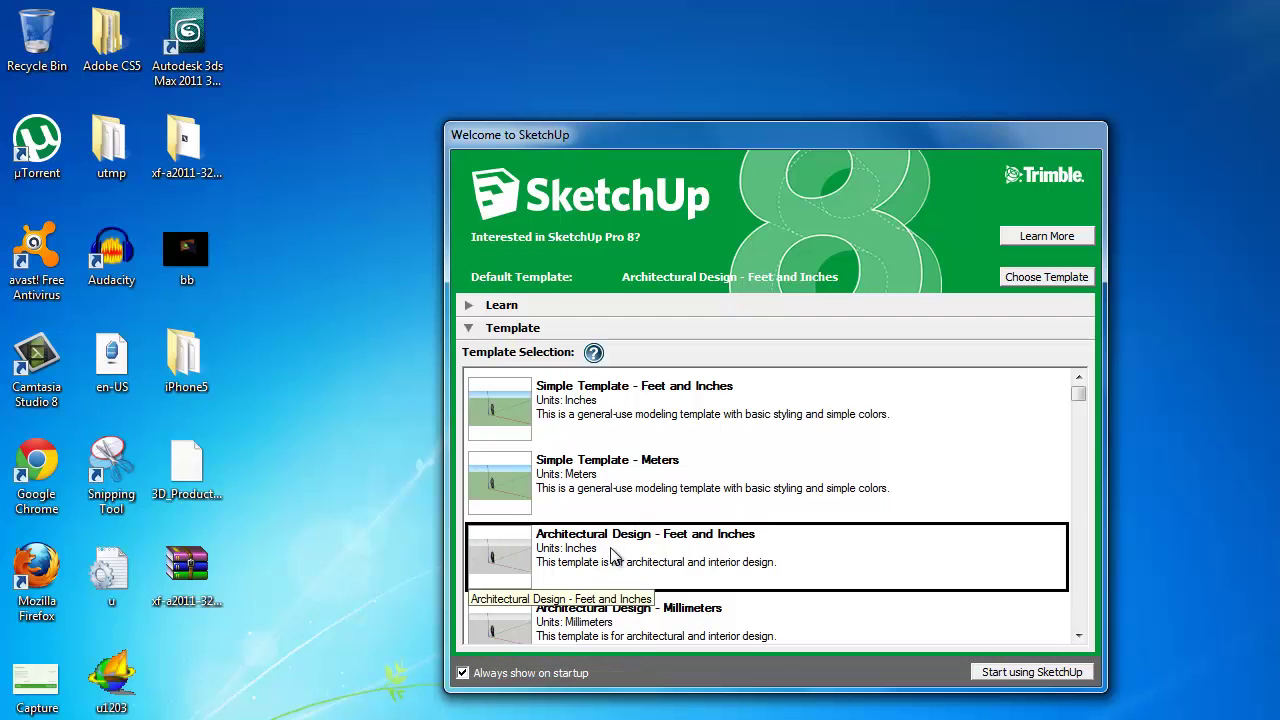
Start a new model from the welcome screen and orbit to centre the standing figure.
{"action": "left_click", "coordinate": [1035, 677]}
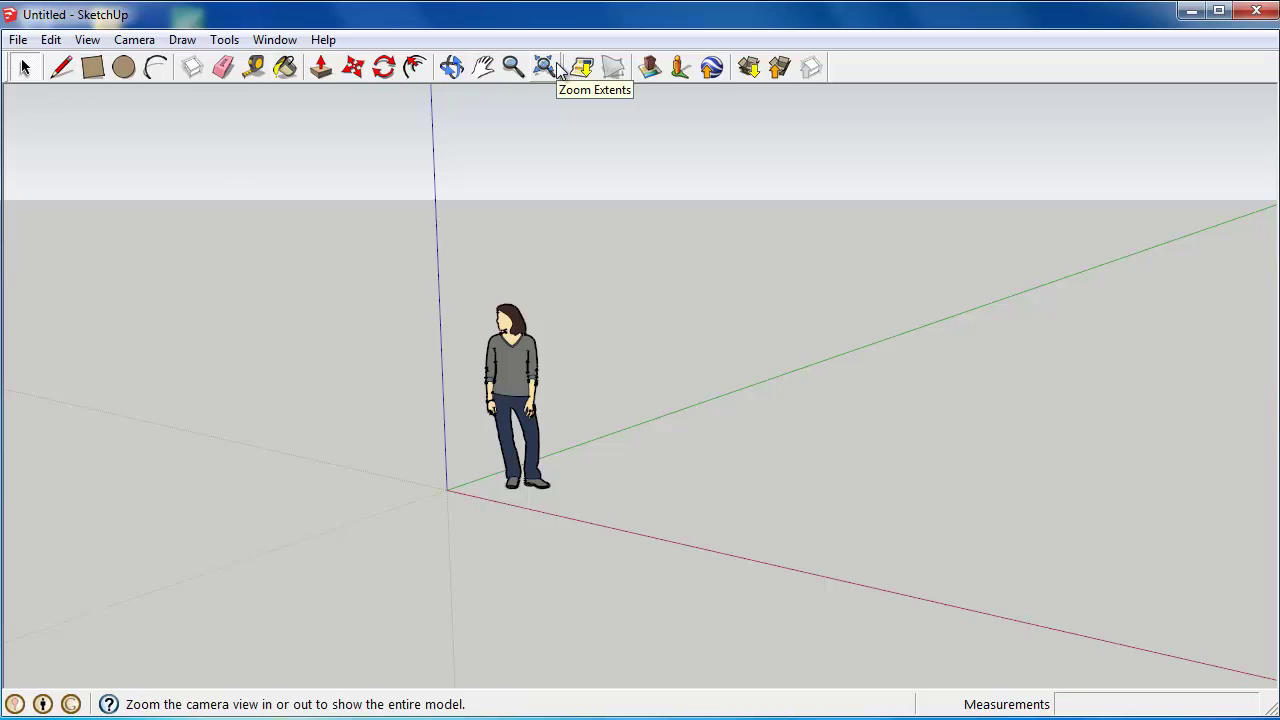
{"action": "left_click", "coordinate": [18, 40]}
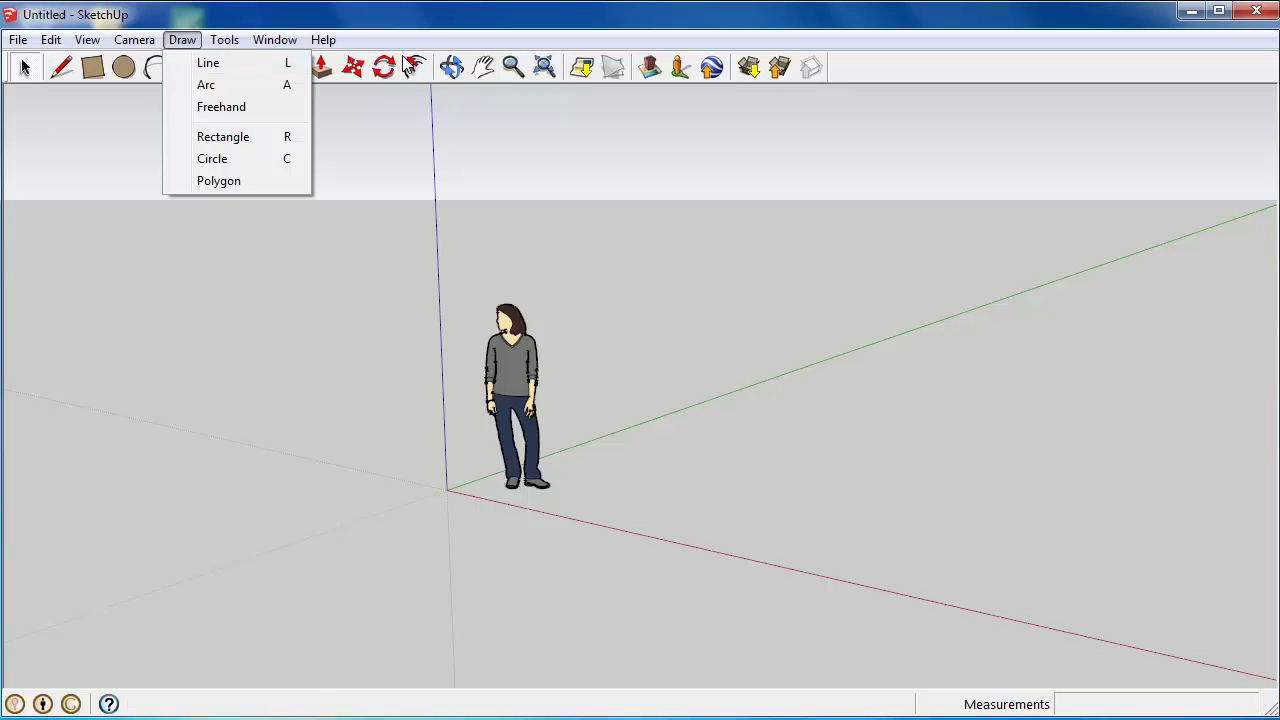
{"action": "left_click", "coordinate": [232, 106]}
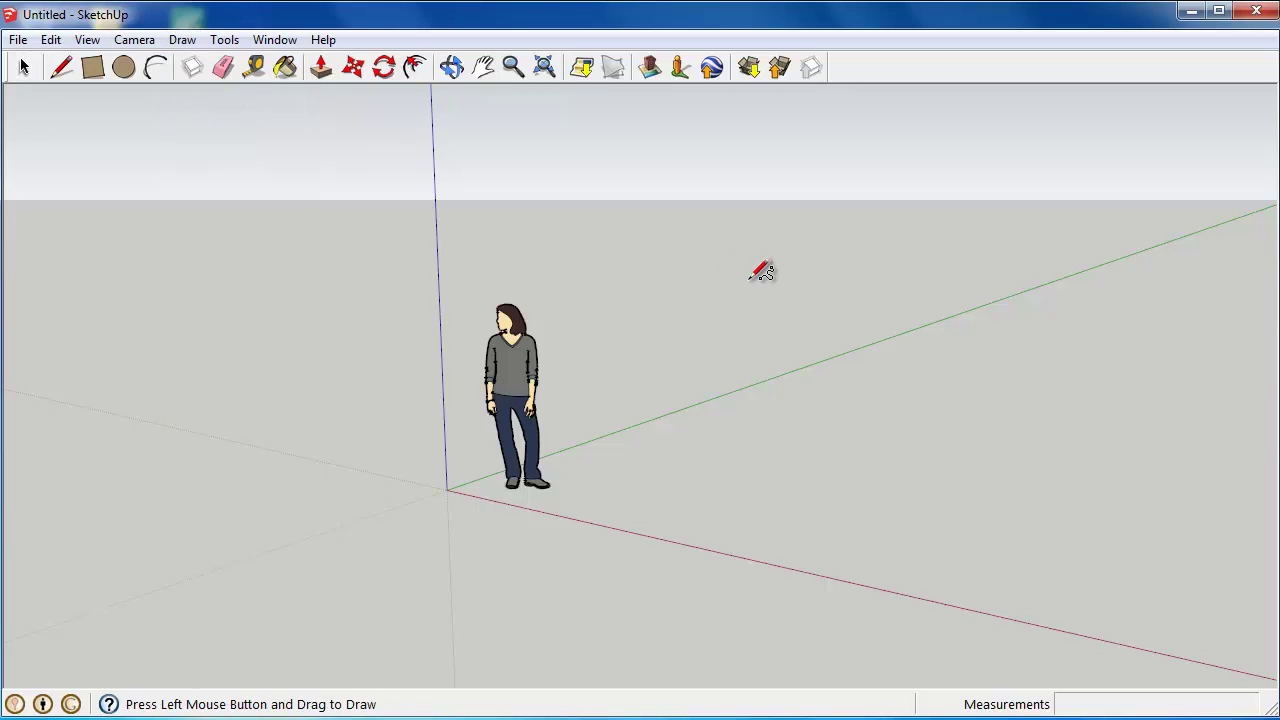
{"action": "left_click", "coordinate": [451, 67]}
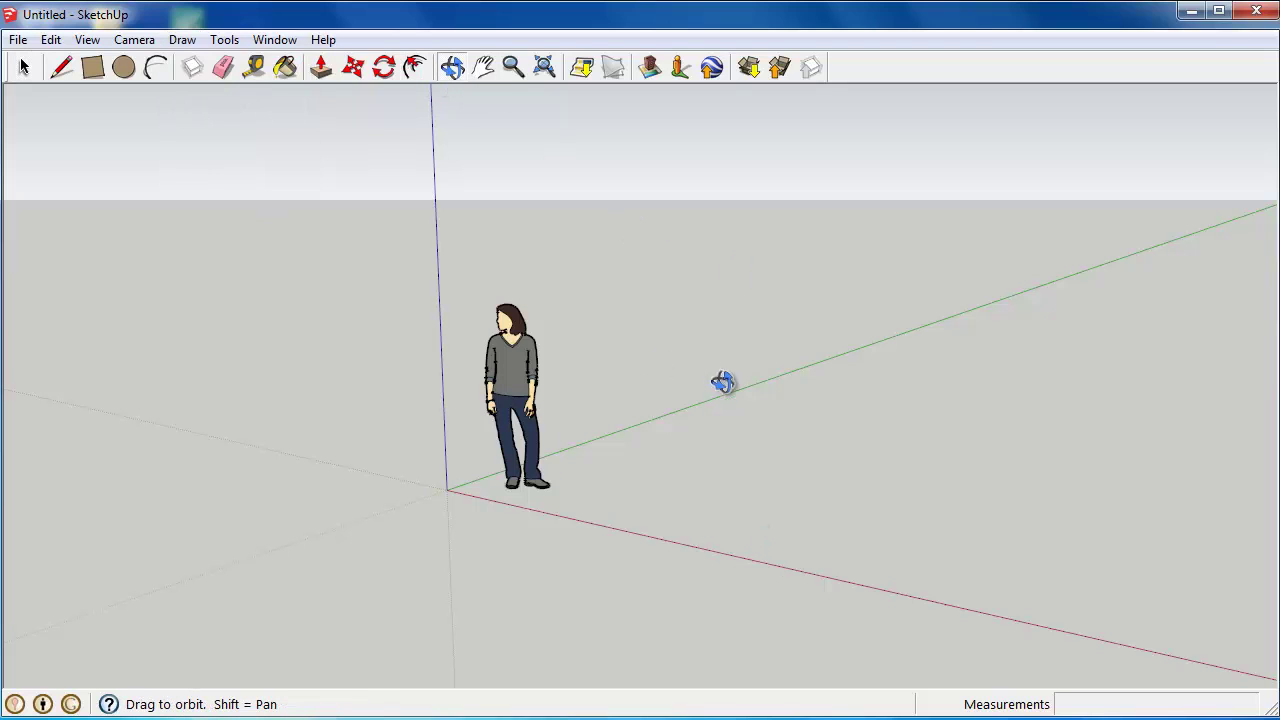
{"action": "mouse_move", "coordinate": [723, 383]}
{"action": "left_mouse_down"}
{"action": "mouse_move", "coordinate": [489, 514]}
{"action": "mouse_move", "coordinate": [166, 374]}
{"action": "mouse_move", "coordinate": [204, 450]}
{"action": "mouse_move", "coordinate": [197, 380]}
{"action": "mouse_move", "coordinate": [461, 560]}
{"action": "mouse_move", "coordinate": [448, 557]}
{"action": "left_mouse_up"}
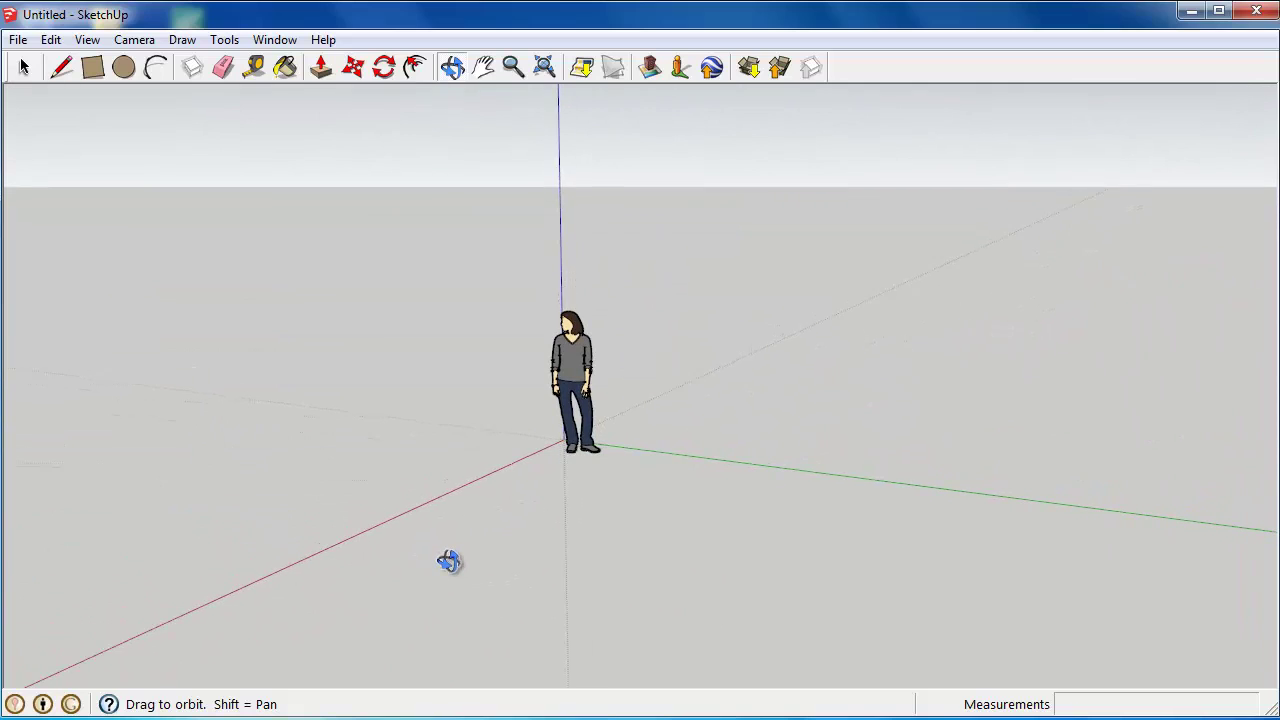
{"action": "left_click", "coordinate": [23, 66]}
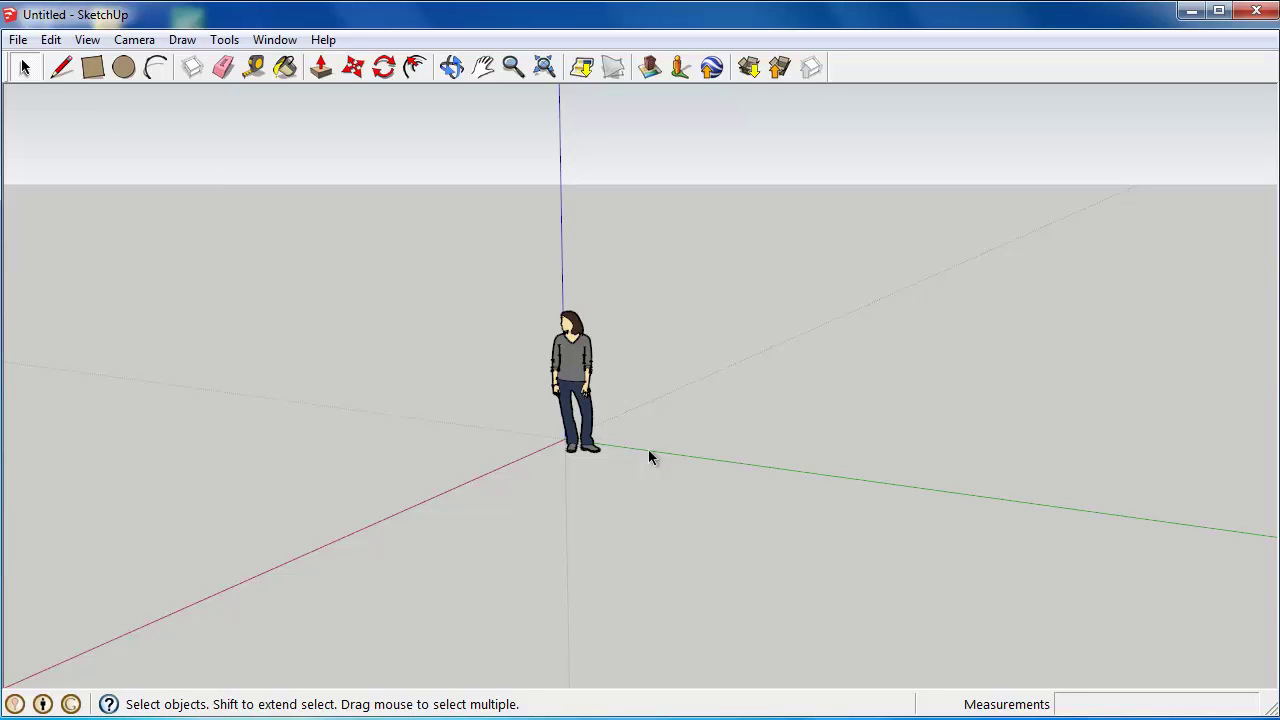
Orbit to look down on the ground plane and zoom far out until the figure is tiny.
{"action": "left_click", "coordinate": [452, 66]}
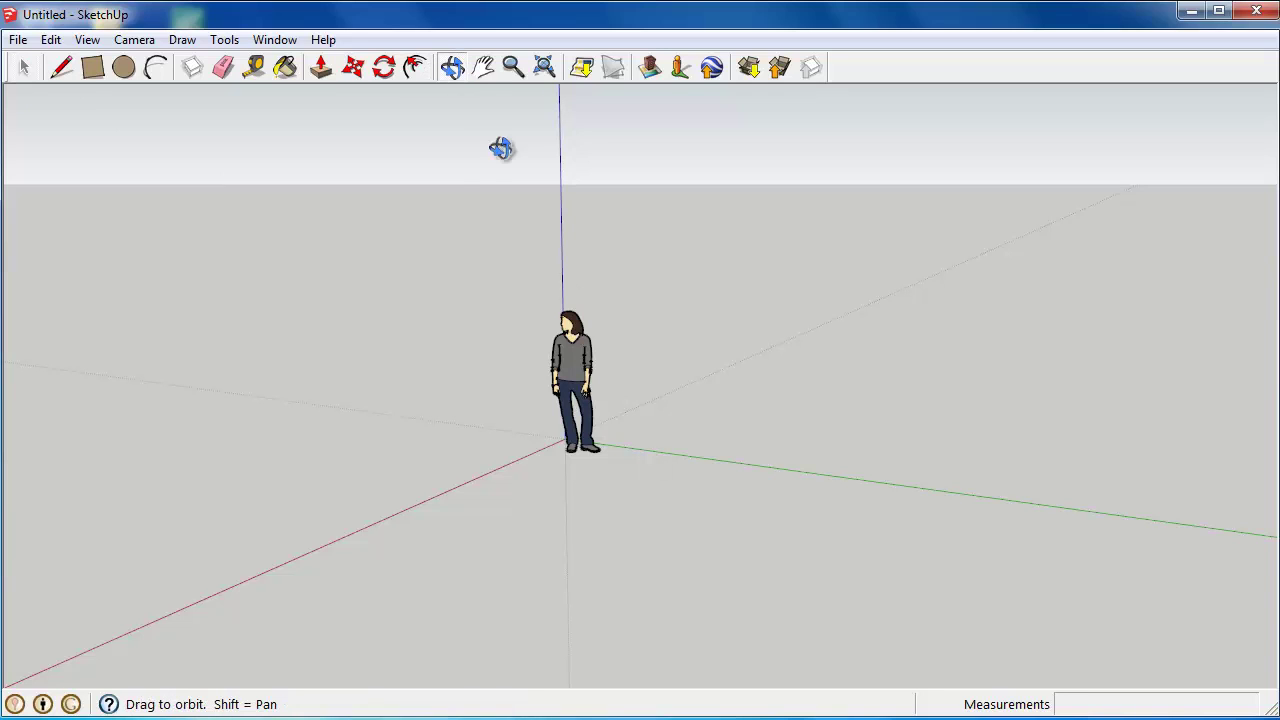
{"action": "mouse_move", "coordinate": [522, 484]}
{"action": "left_mouse_down"}
{"action": "mouse_move", "coordinate": [645, 712]}
{"action": "mouse_move", "coordinate": [765, 711]}
{"action": "mouse_move", "coordinate": [871, 689]}
{"action": "mouse_move", "coordinate": [831, 620]}
{"action": "mouse_move", "coordinate": [533, 463]}
{"action": "mouse_move", "coordinate": [597, 523]}
{"action": "mouse_move", "coordinate": [766, 514]}
{"action": "mouse_move", "coordinate": [929, 465]}
{"action": "mouse_move", "coordinate": [800, 509]}
{"action": "mouse_move", "coordinate": [429, 529]}
{"action": "mouse_move", "coordinate": [191, 503]}
{"action": "left_mouse_up"}
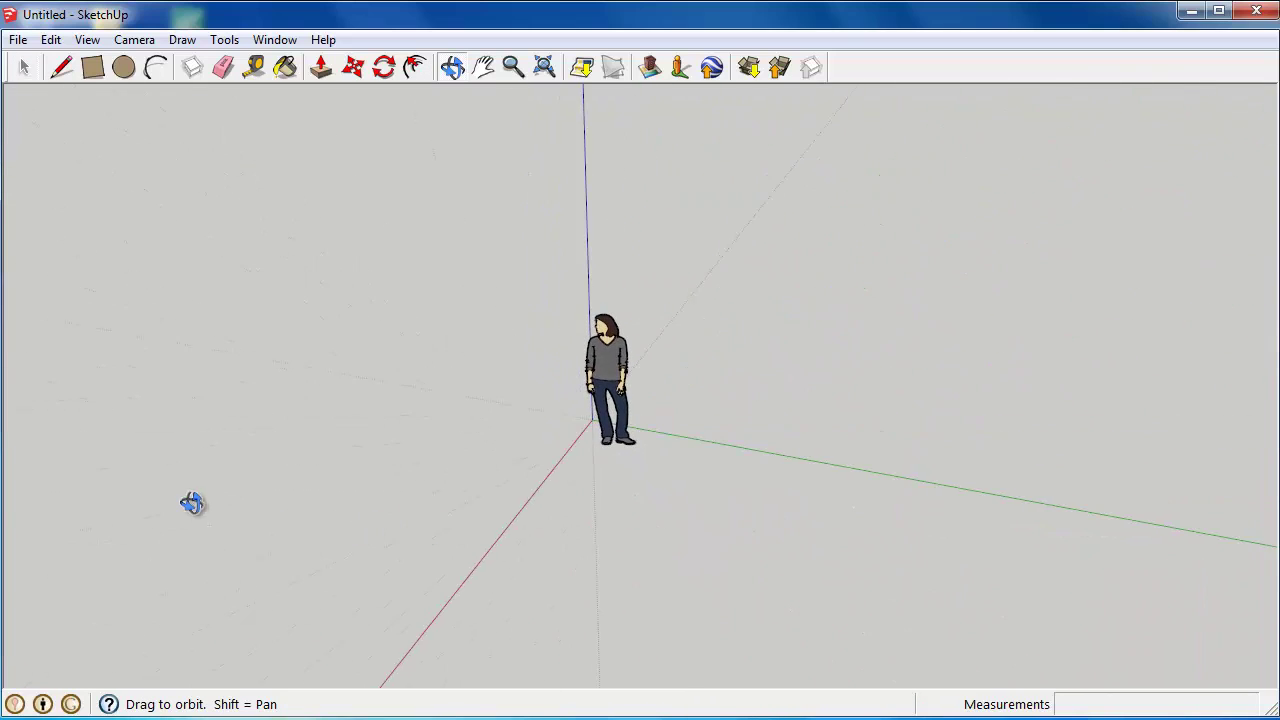
{"action": "scroll", "coordinate": [288, 306], "scroll_direction": "down", "scroll_amount": 3}
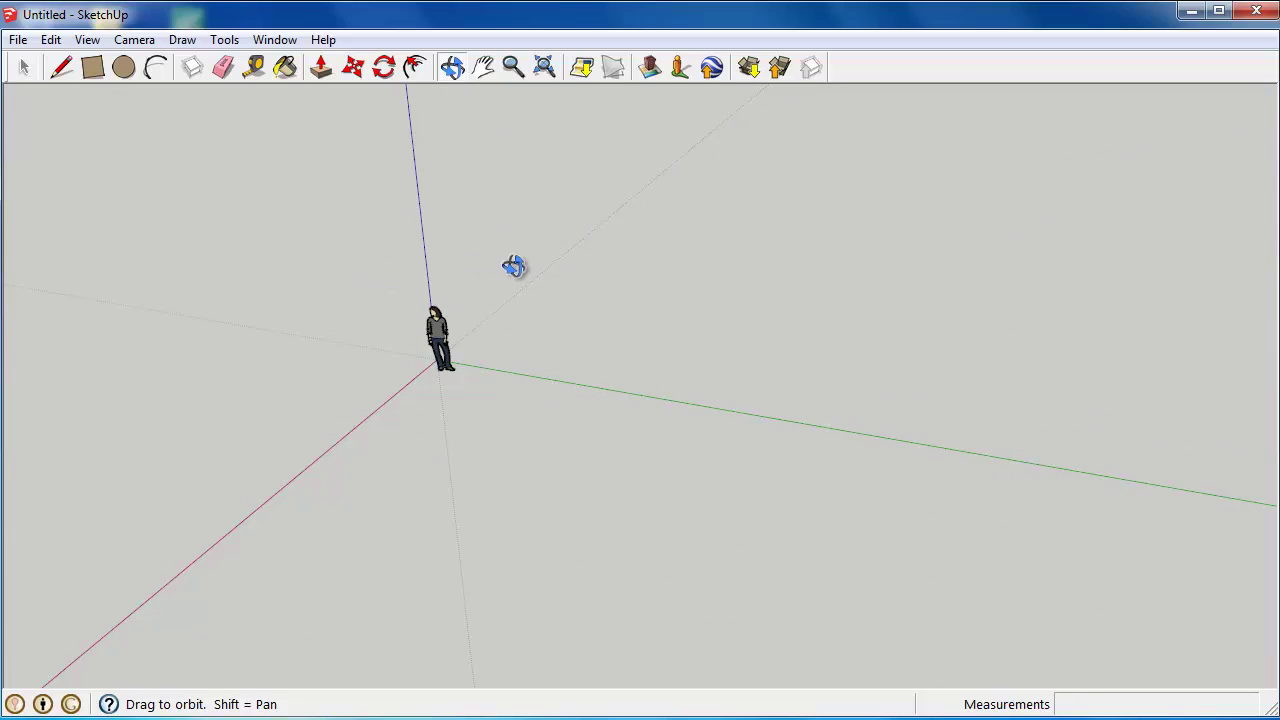
{"action": "scroll", "coordinate": [586, 246], "scroll_direction": "down", "scroll_amount": 2}
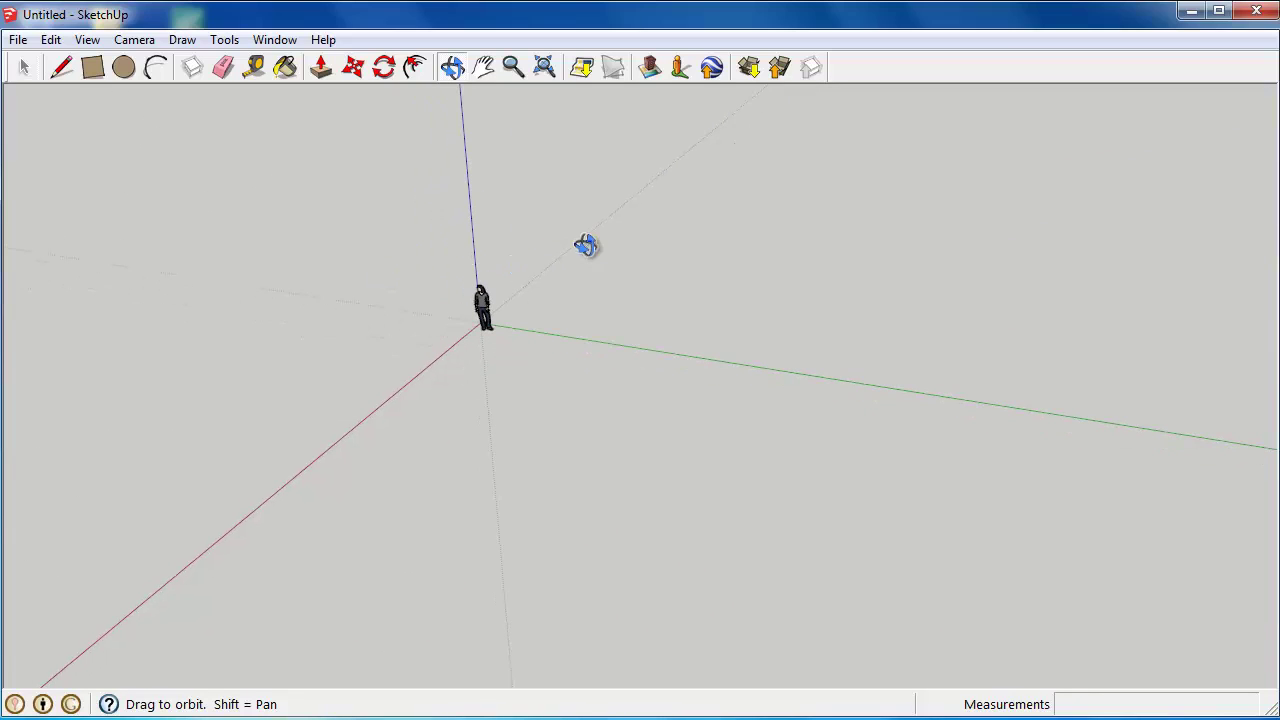
{"action": "scroll", "coordinate": [534, 317], "scroll_direction": "up", "scroll_amount": 2}
{"action": "scroll", "coordinate": [534, 317], "scroll_direction": "down", "scroll_amount": 2}
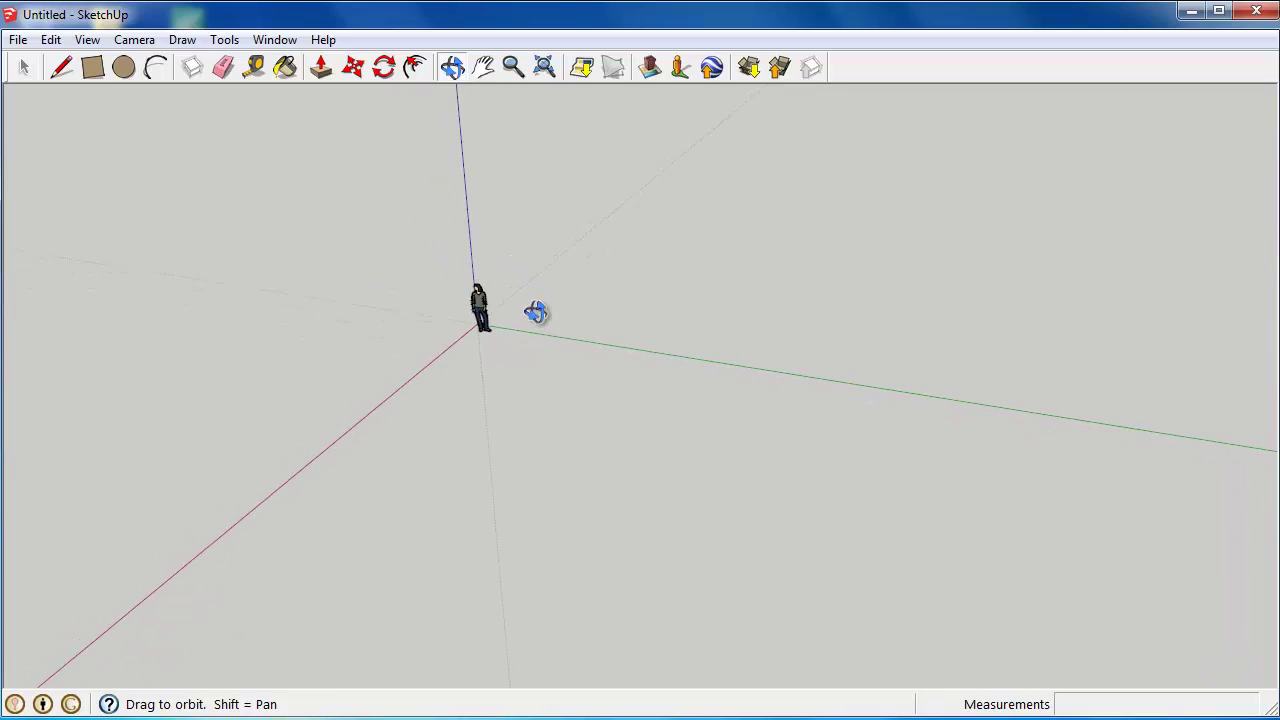
{"action": "scroll", "coordinate": [536, 313], "scroll_direction": "down", "scroll_amount": 1}
{"action": "scroll", "coordinate": [536, 313], "scroll_direction": "down", "scroll_amount": 2}
{"action": "mouse_move", "coordinate": [677, 469]}
{"action": "left_mouse_down"}
{"action": "mouse_move", "coordinate": [655, 475]}
{"action": "mouse_move", "coordinate": [920, 420]}
{"action": "mouse_move", "coordinate": [757, 374]}
{"action": "mouse_move", "coordinate": [776, 375]}
{"action": "mouse_move", "coordinate": [686, 231]}
{"action": "left_mouse_up"}
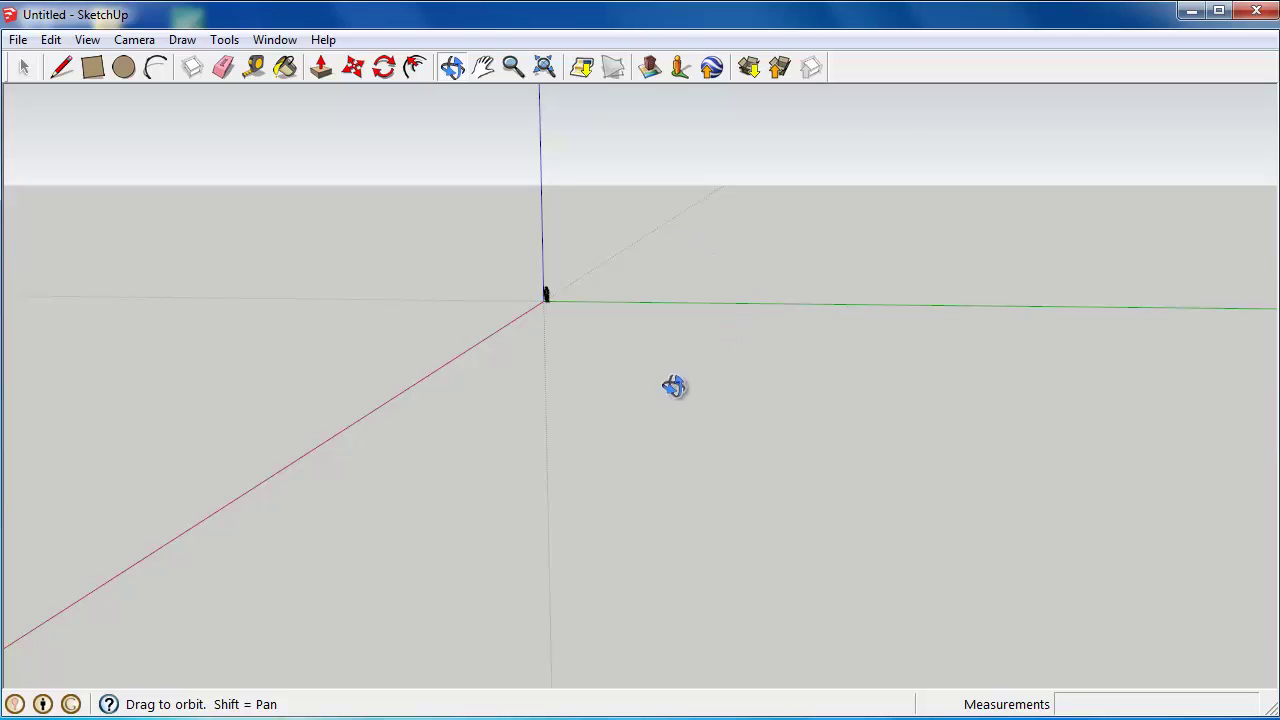
{"action": "mouse_move", "coordinate": [674, 386]}
{"action": "left_mouse_down"}
{"action": "mouse_move", "coordinate": [675, 436]}
{"action": "mouse_move", "coordinate": [657, 429]}
{"action": "mouse_move", "coordinate": [814, 434]}
{"action": "mouse_move", "coordinate": [601, 424]}
{"action": "left_mouse_up"}
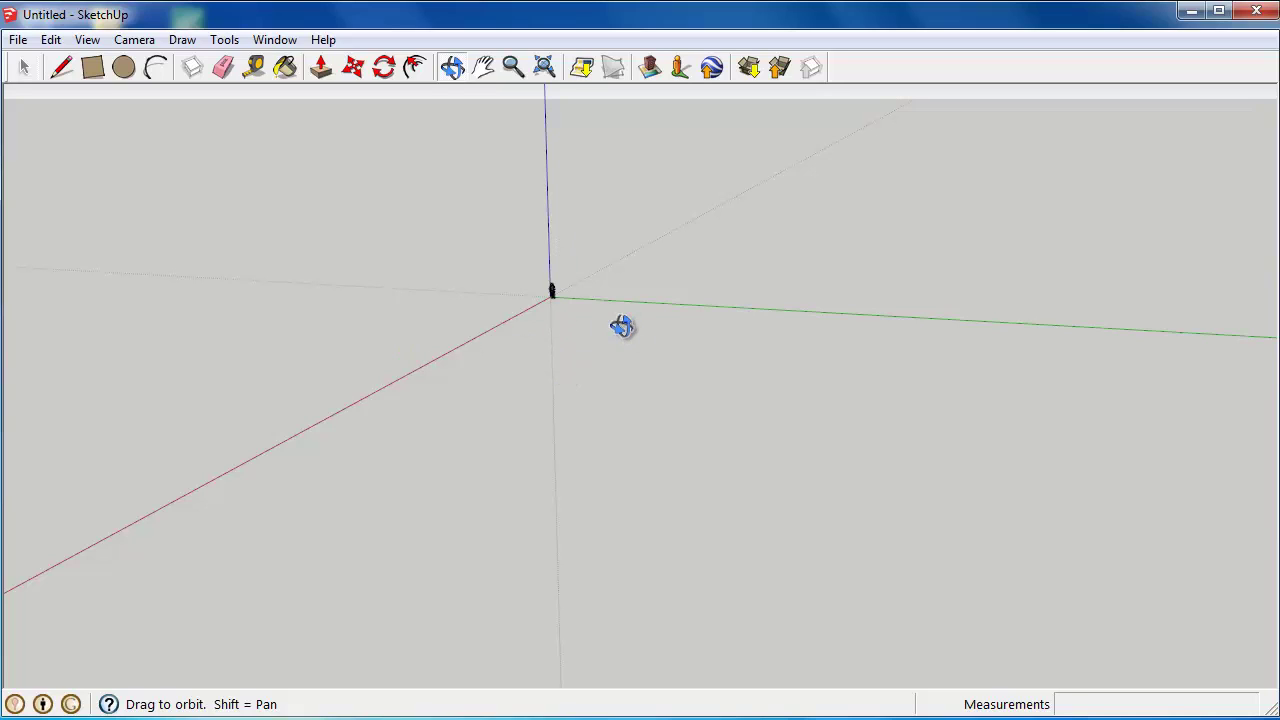
Draw a flat four-sided rectangular face beside the origin with the Line tool.
{"action": "left_click", "coordinate": [65, 72]}
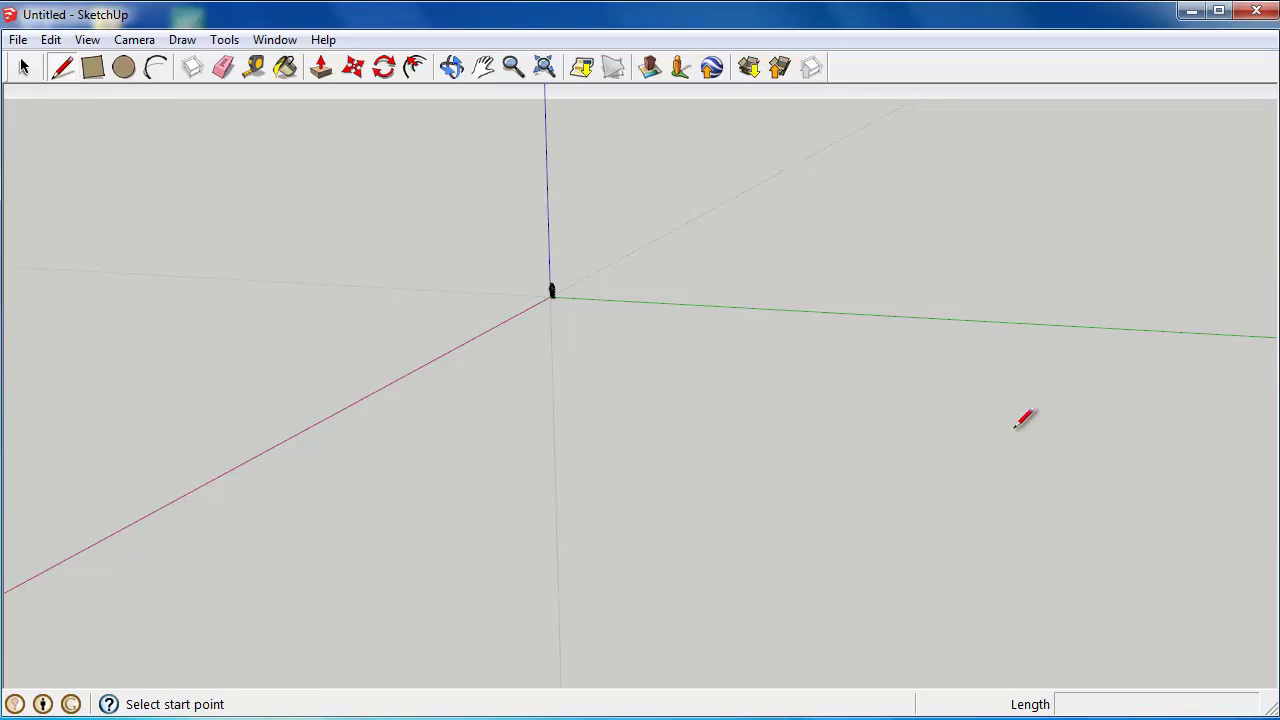
{"action": "left_click", "coordinate": [601, 330]}
{"action": "left_click", "coordinate": [1057, 358]}
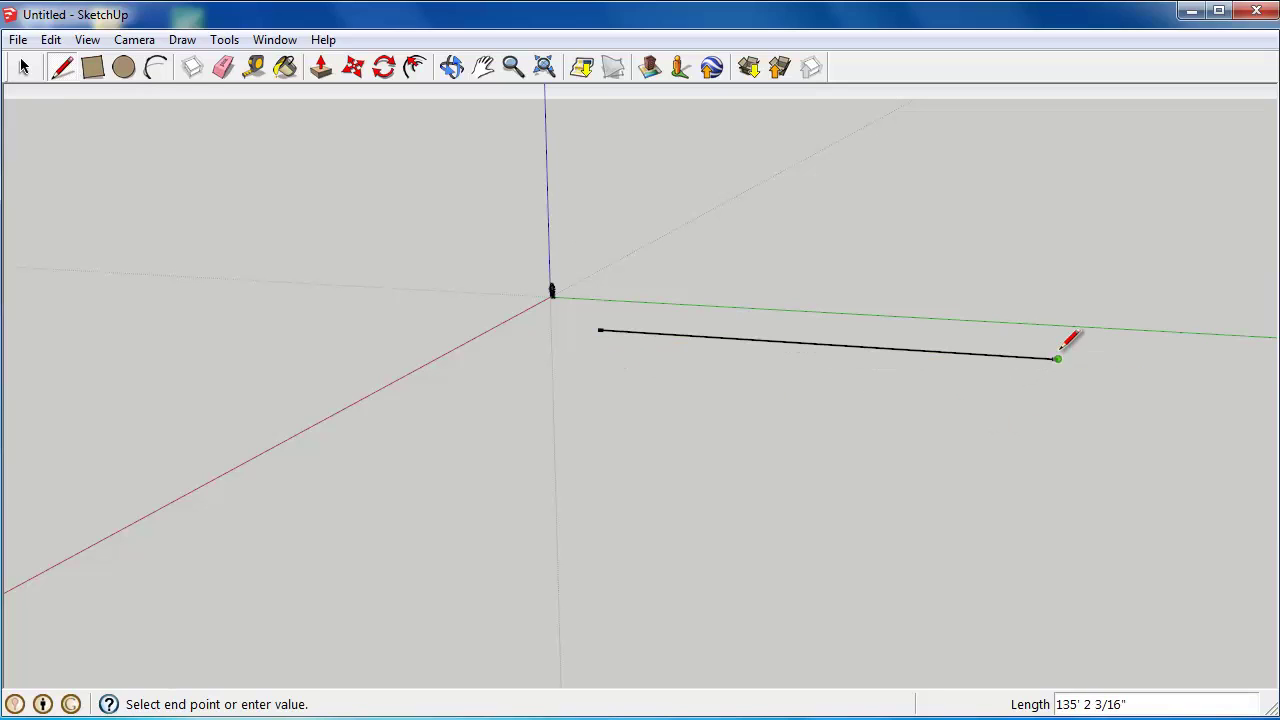
{"action": "left_click", "coordinate": [1039, 504]}
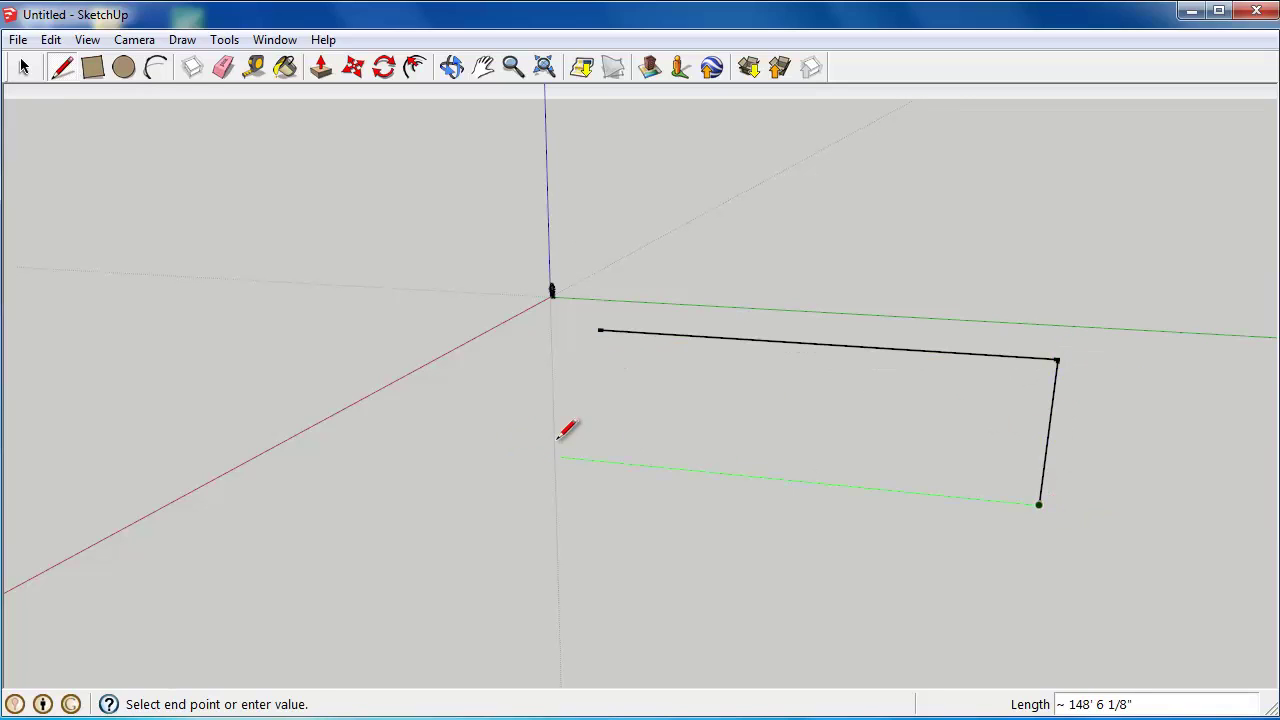
{"action": "left_click", "coordinate": [519, 453]}
{"action": "left_click", "coordinate": [598, 330]}
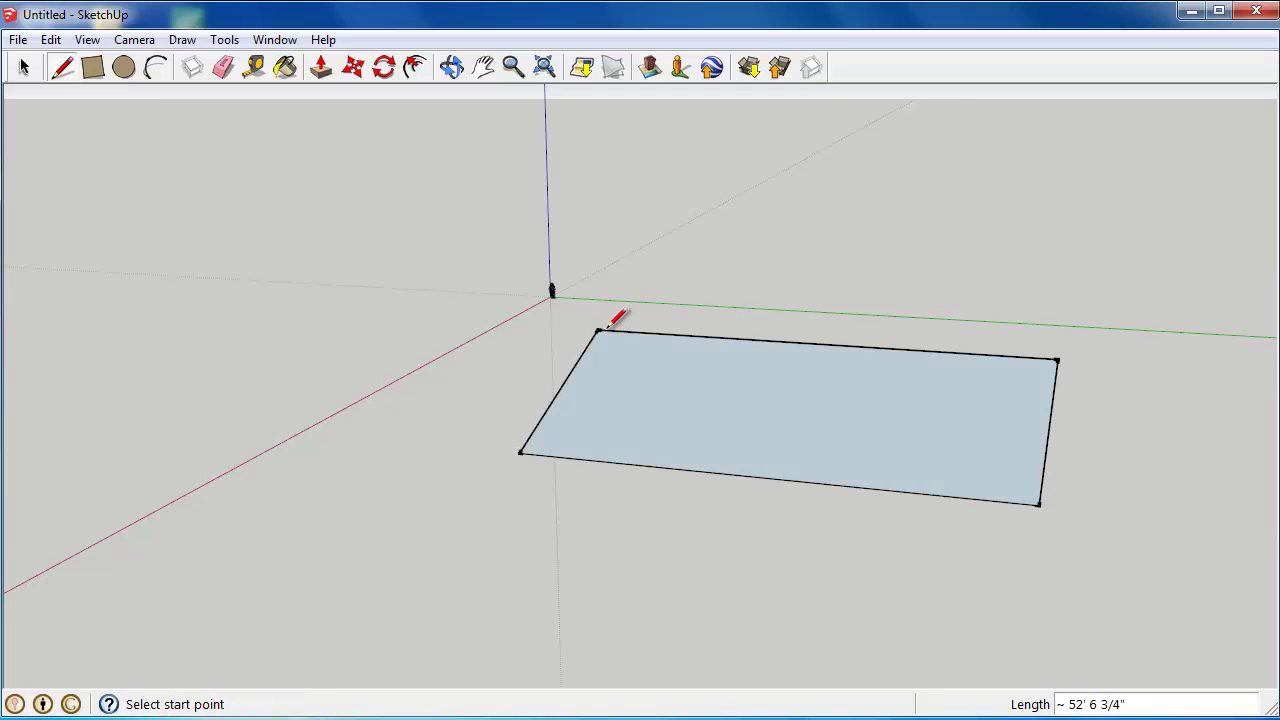
{"action": "scroll", "coordinate": [510, 243], "scroll_direction": "down", "scroll_amount": 3}
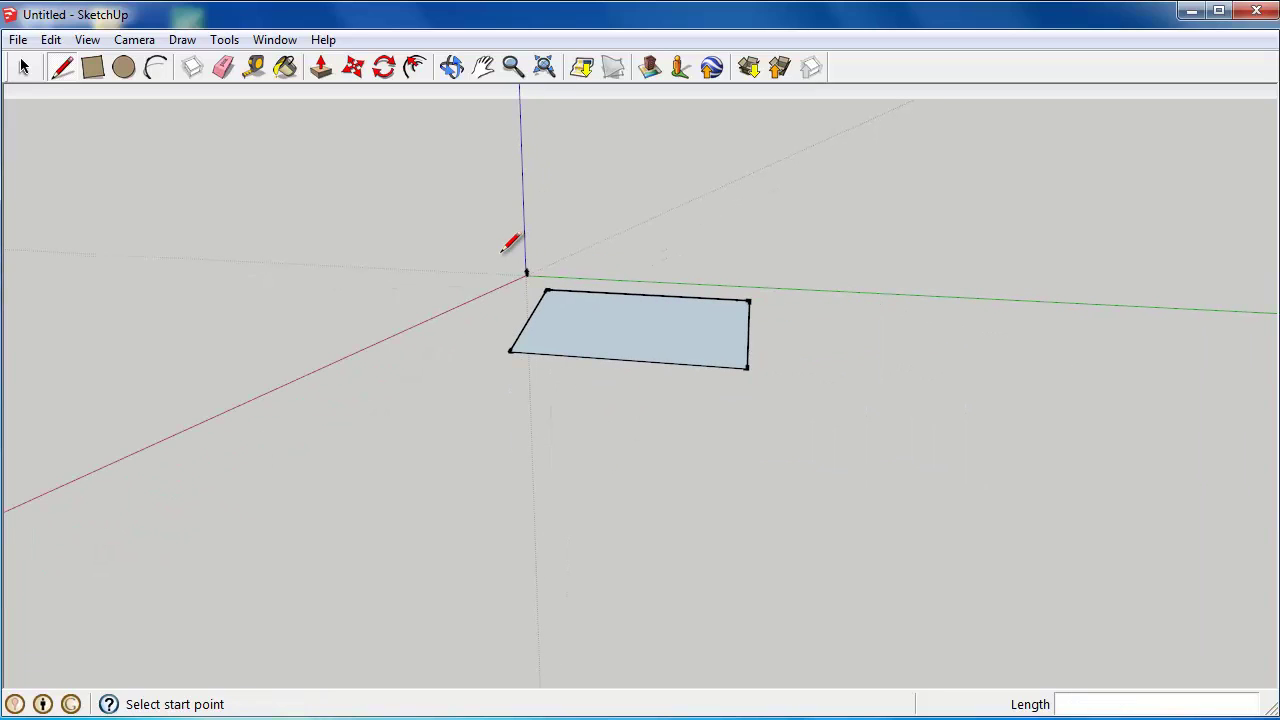
Orbit around the rectangle until it appears edge-on as a dark sliver.
{"action": "left_click", "coordinate": [451, 66]}
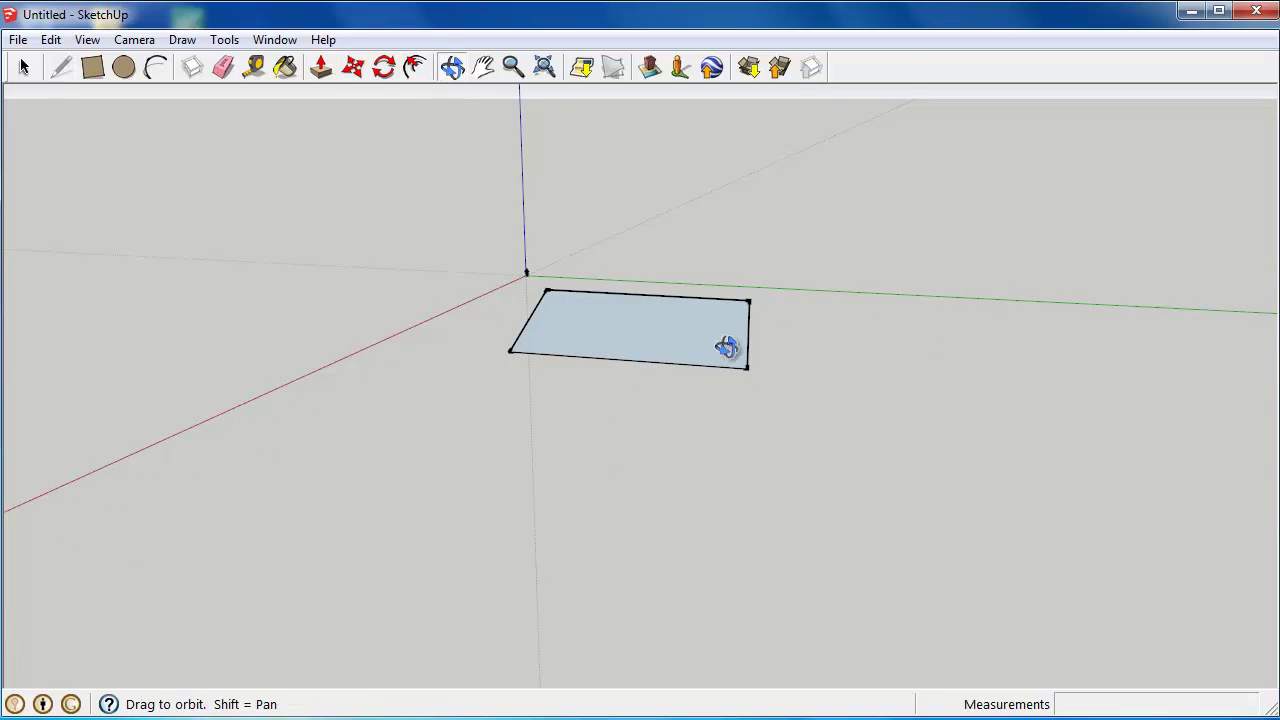
{"action": "mouse_move", "coordinate": [726, 345]}
{"action": "left_mouse_down"}
{"action": "mouse_move", "coordinate": [243, 314]}
{"action": "mouse_move", "coordinate": [740, 471]}
{"action": "mouse_move", "coordinate": [380, 371]}
{"action": "mouse_move", "coordinate": [628, 448]}
{"action": "mouse_move", "coordinate": [771, 360]}
{"action": "mouse_move", "coordinate": [520, 380]}
{"action": "mouse_move", "coordinate": [591, 380]}
{"action": "mouse_move", "coordinate": [396, 356]}
{"action": "left_mouse_up"}
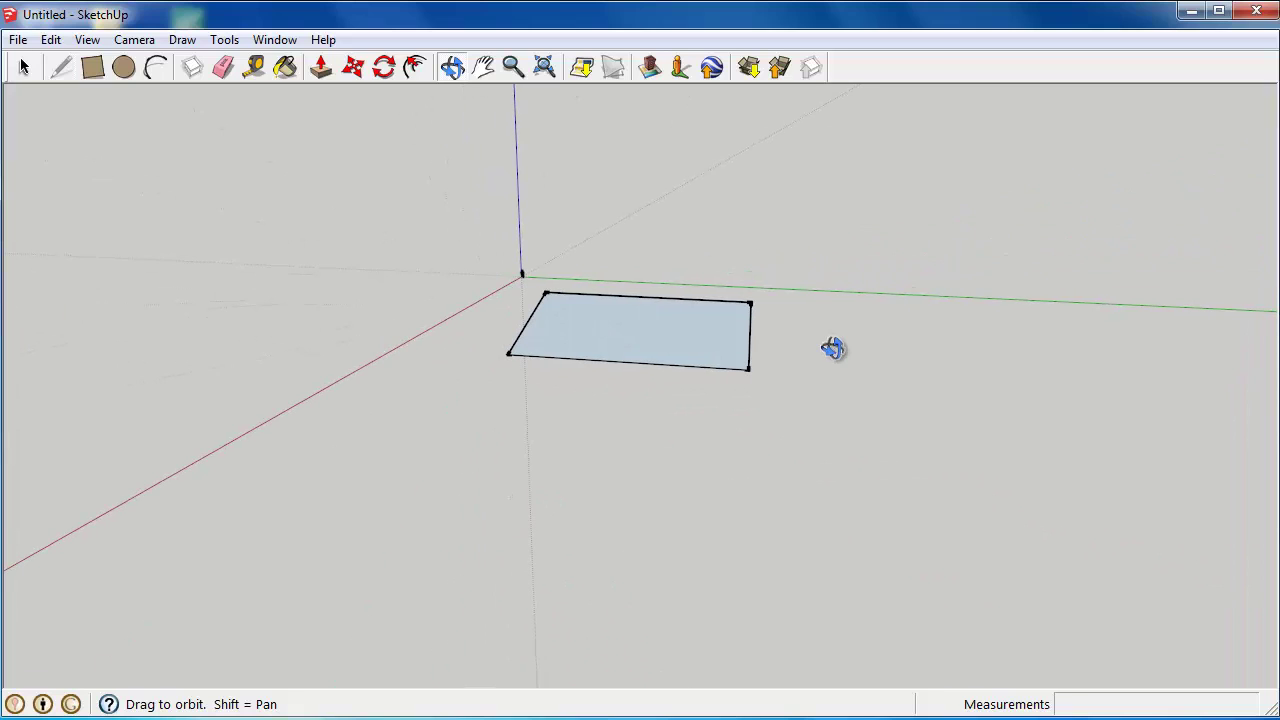
{"action": "mouse_move", "coordinate": [834, 349]}
{"action": "left_mouse_down"}
{"action": "mouse_move", "coordinate": [549, 380]}
{"action": "mouse_move", "coordinate": [388, 349]}
{"action": "left_mouse_up"}
{"action": "mouse_move", "coordinate": [388, 347]}
{"action": "left_mouse_down"}
{"action": "mouse_move", "coordinate": [794, 323]}
{"action": "mouse_move", "coordinate": [654, 383]}
{"action": "left_mouse_up"}
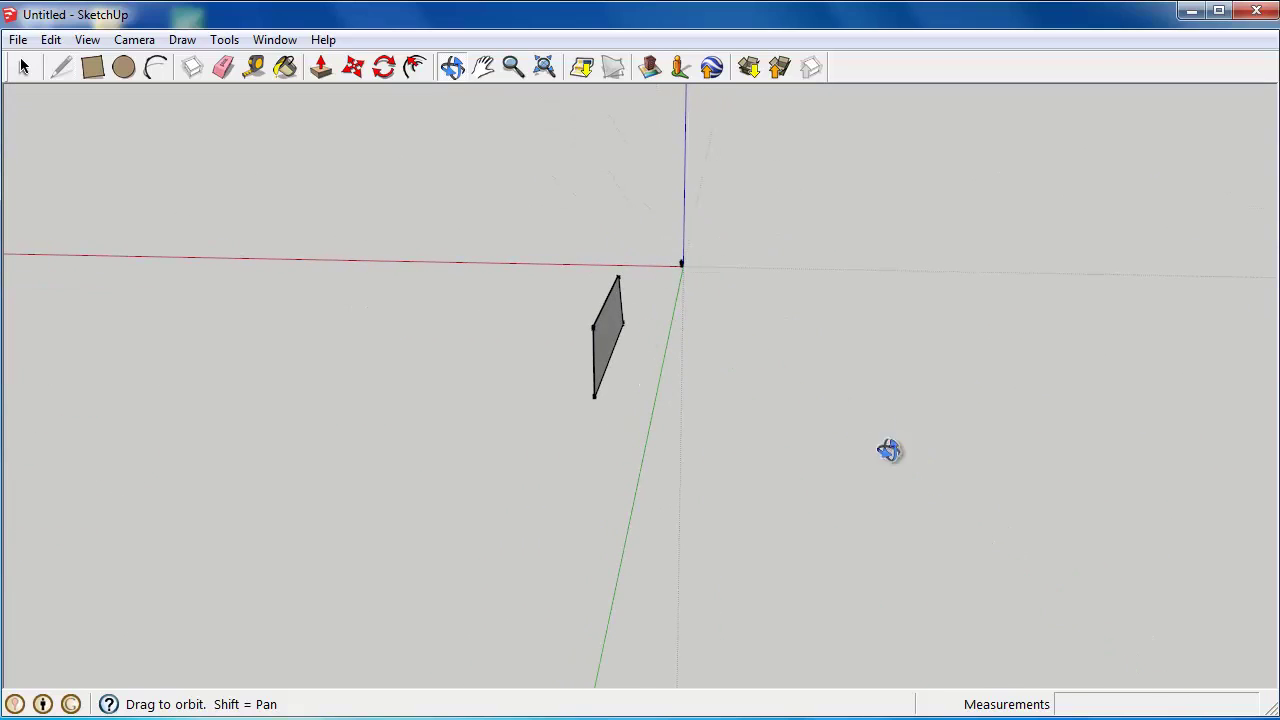
Select the small grey rectangle face and delete it.
{"action": "left_click", "coordinate": [18, 74]}
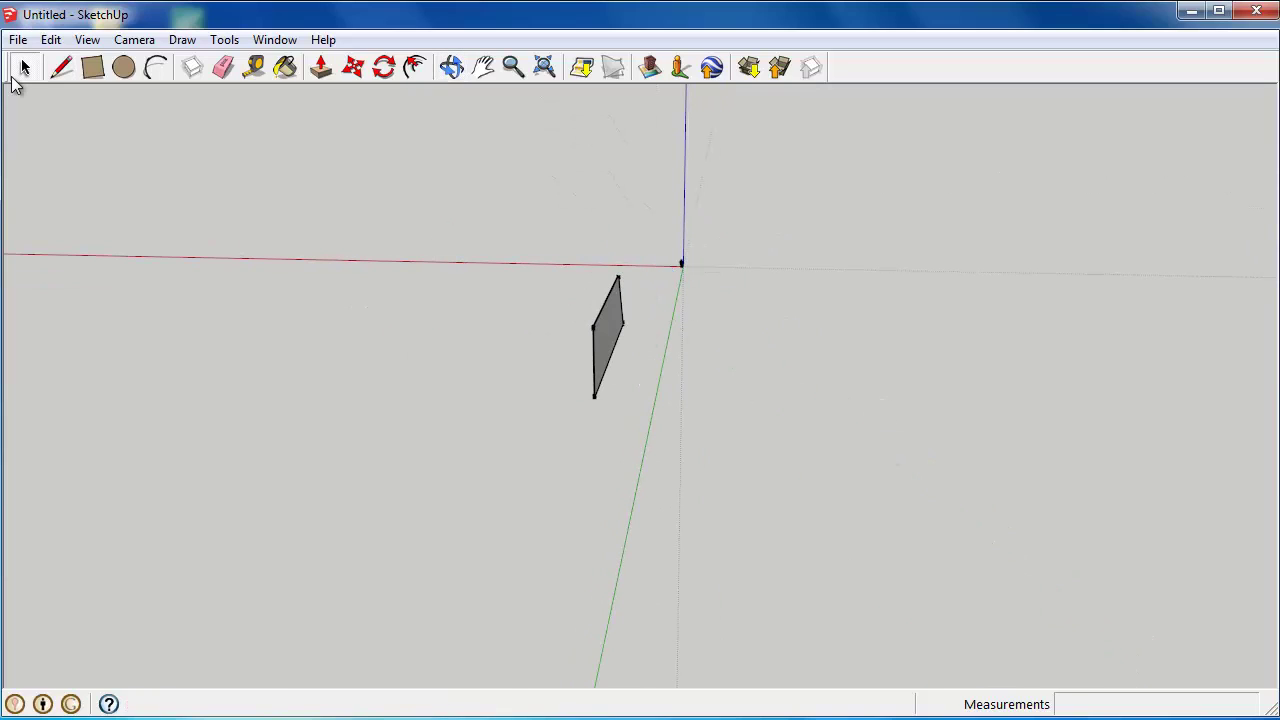
{"action": "left_click_drag", "start_coordinate": [410, 185], "coordinate": [417, 194]}
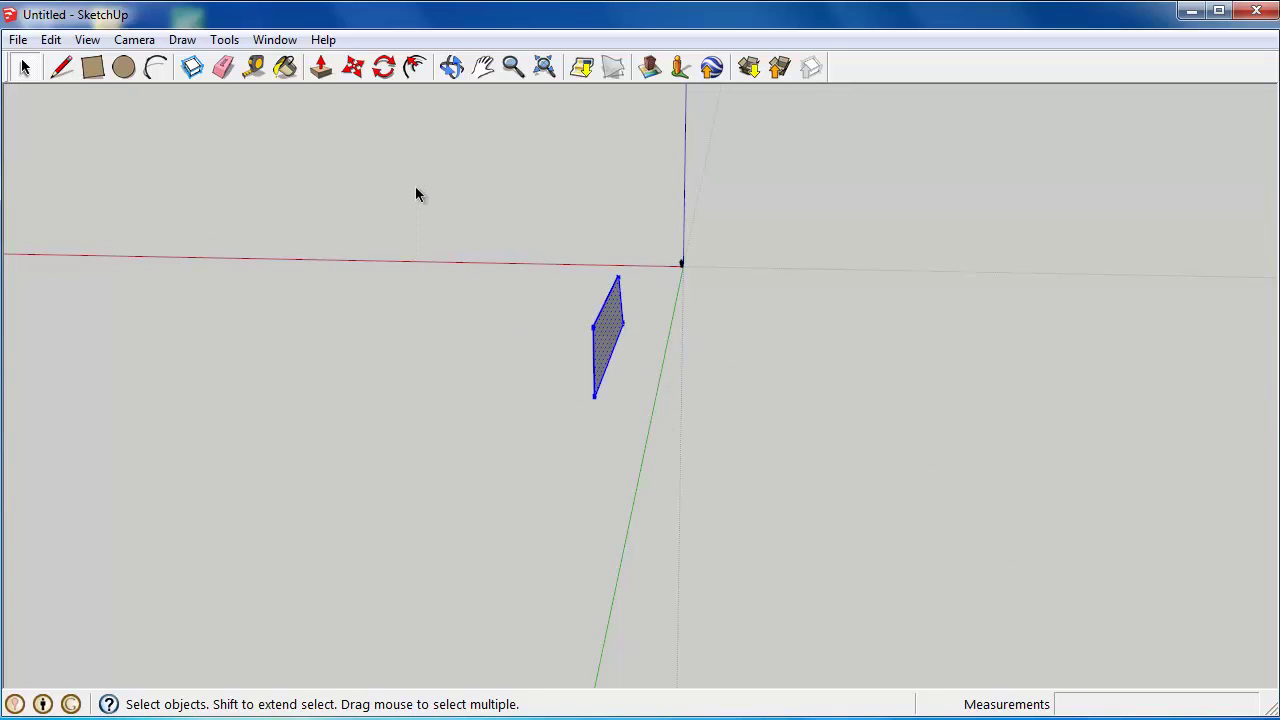
{"action": "key", "text": "Delete"}
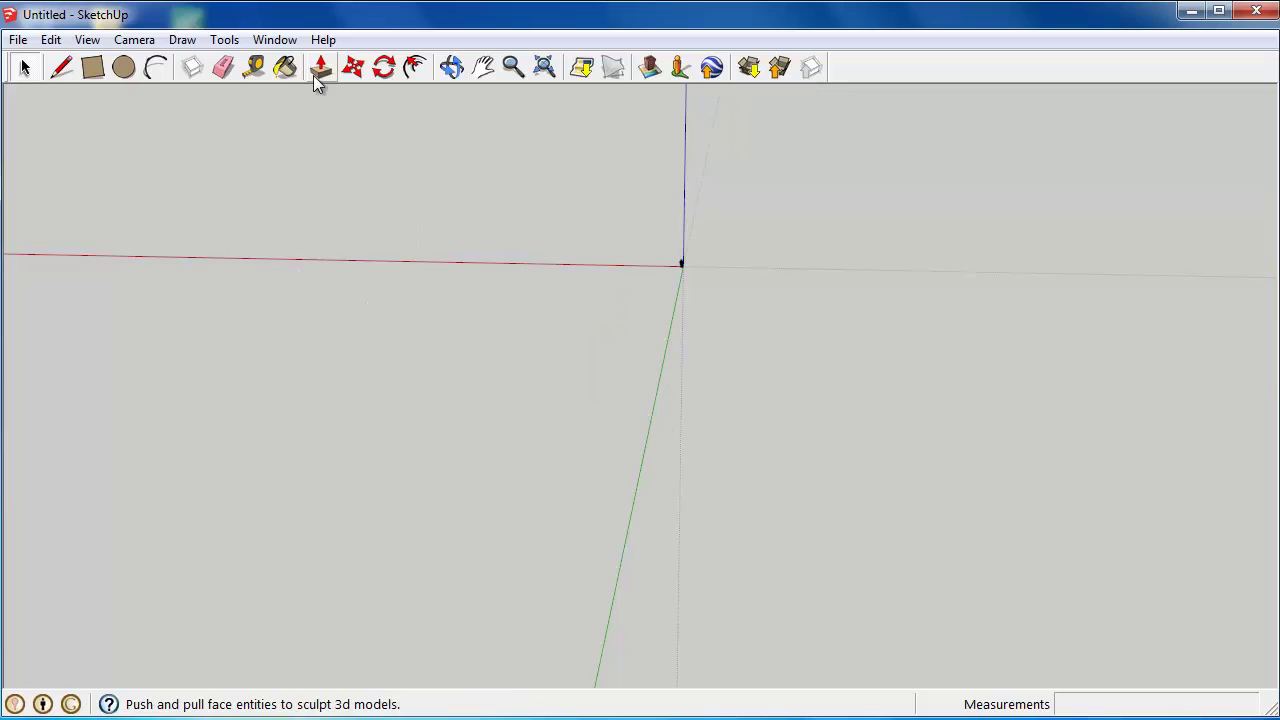
Orbit until the green axis runs nearly horizontal, then place a new rectangle's first corner.
{"action": "left_click", "coordinate": [451, 68]}
{"action": "left_click_drag", "start_coordinate": [630, 500], "coordinate": [854, 503]}
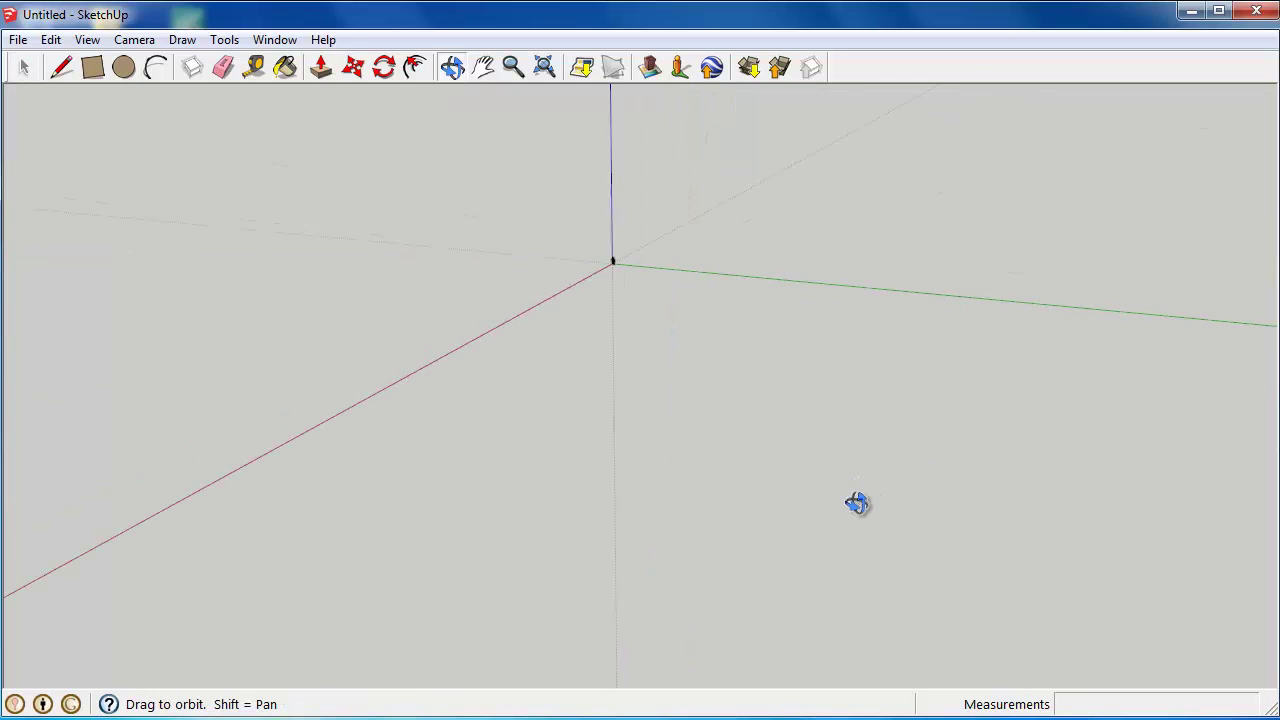
{"action": "mouse_move", "coordinate": [314, 440]}
{"action": "left_mouse_down"}
{"action": "mouse_move", "coordinate": [557, 543]}
{"action": "mouse_move", "coordinate": [431, 537]}
{"action": "mouse_move", "coordinate": [366, 517]}
{"action": "left_mouse_up"}
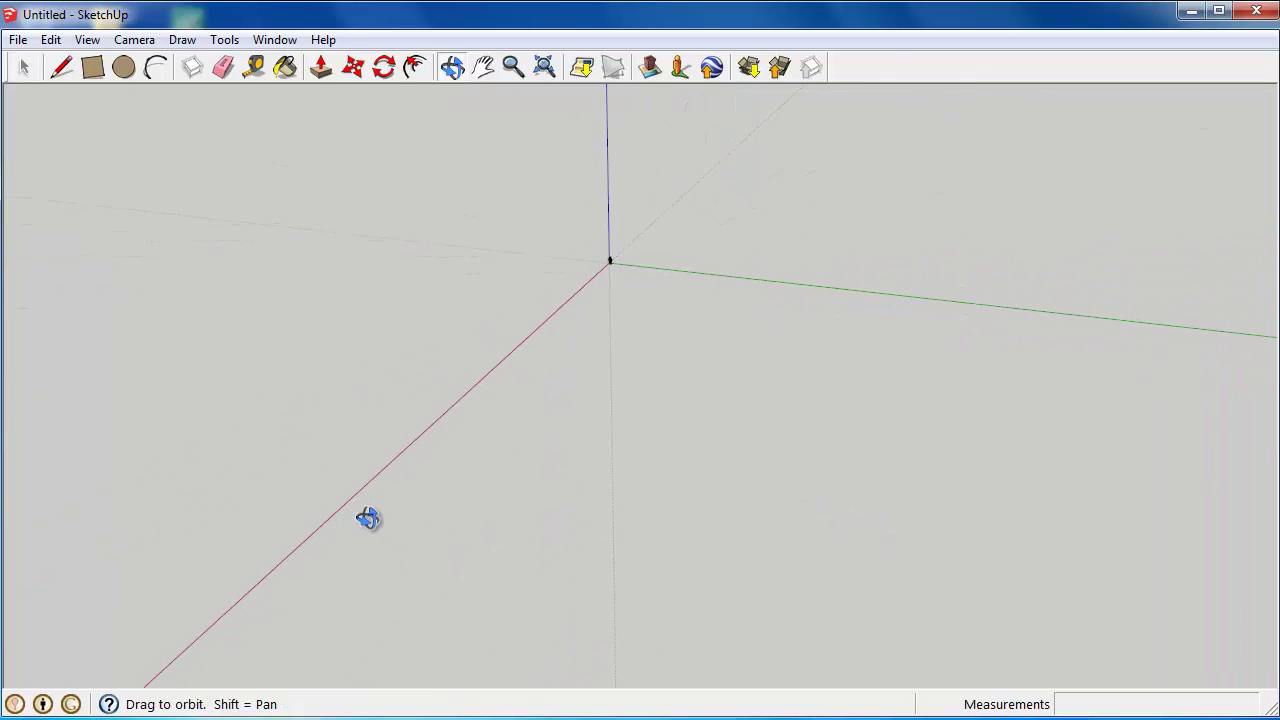
{"action": "left_click_drag", "start_coordinate": [757, 403], "coordinate": [786, 506]}
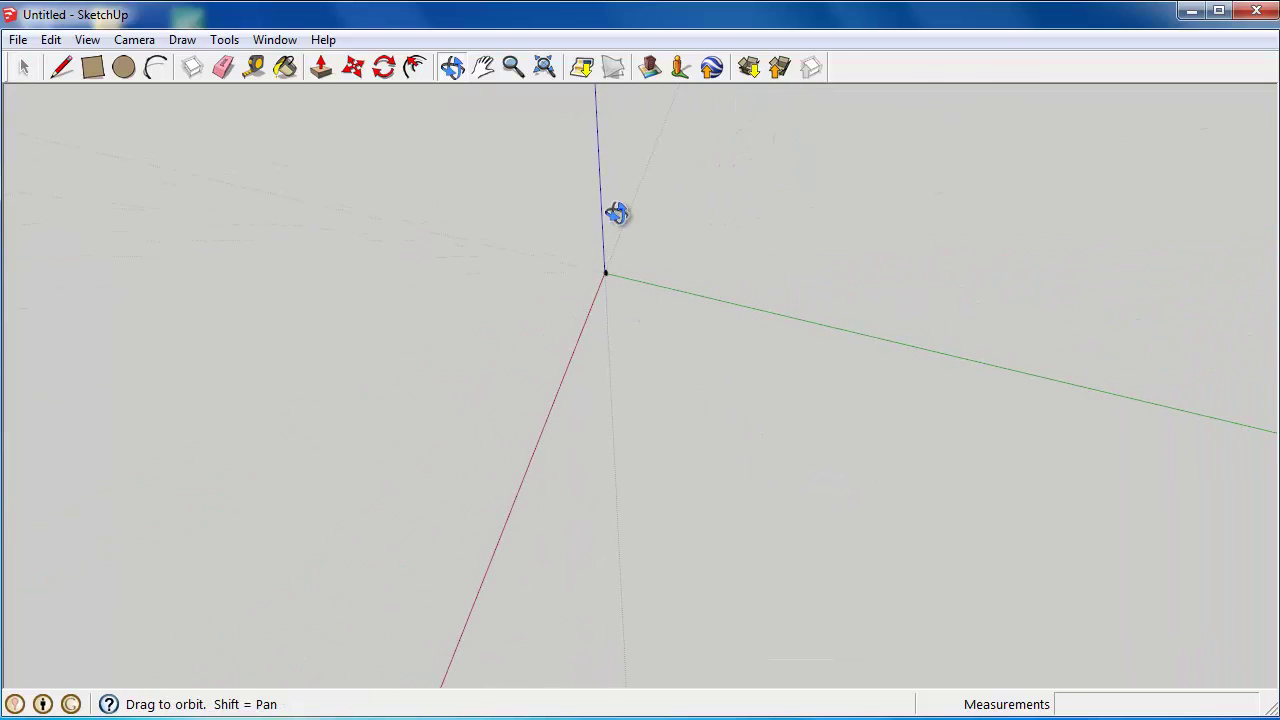
{"action": "left_click_drag", "start_coordinate": [617, 211], "coordinate": [623, 266]}
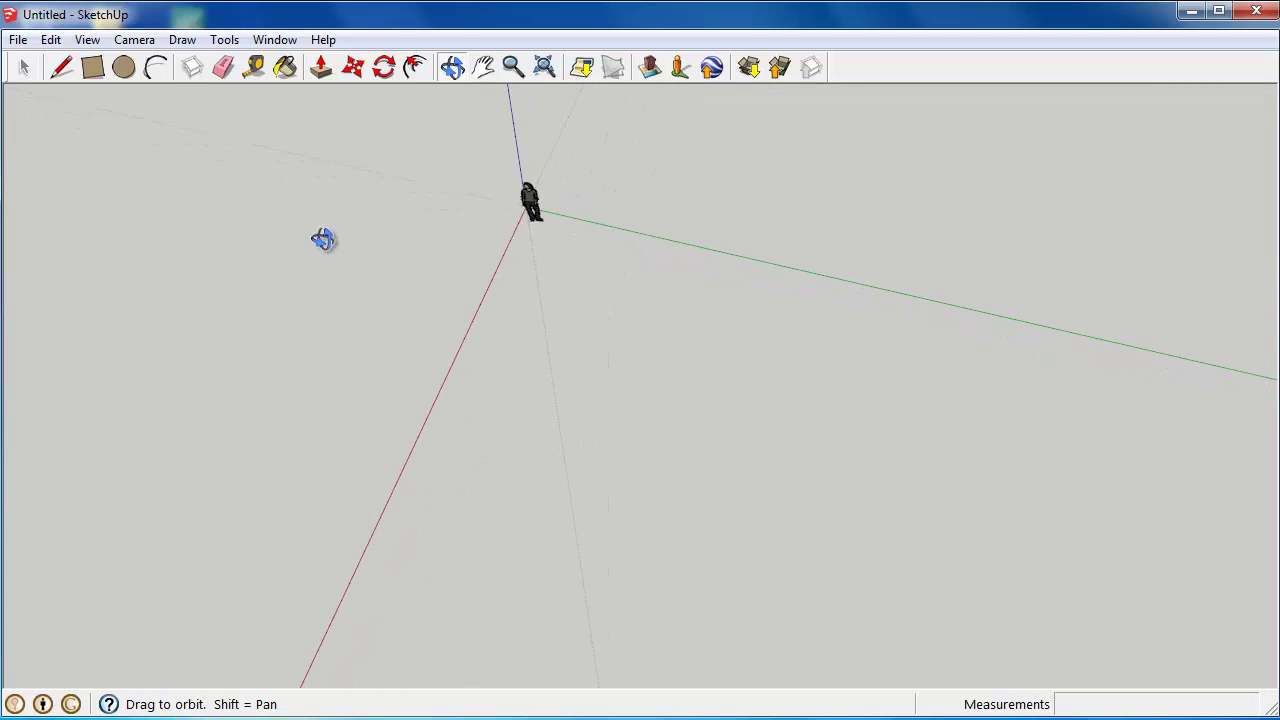
{"action": "left_click_drag", "start_coordinate": [817, 466], "coordinate": [931, 472]}
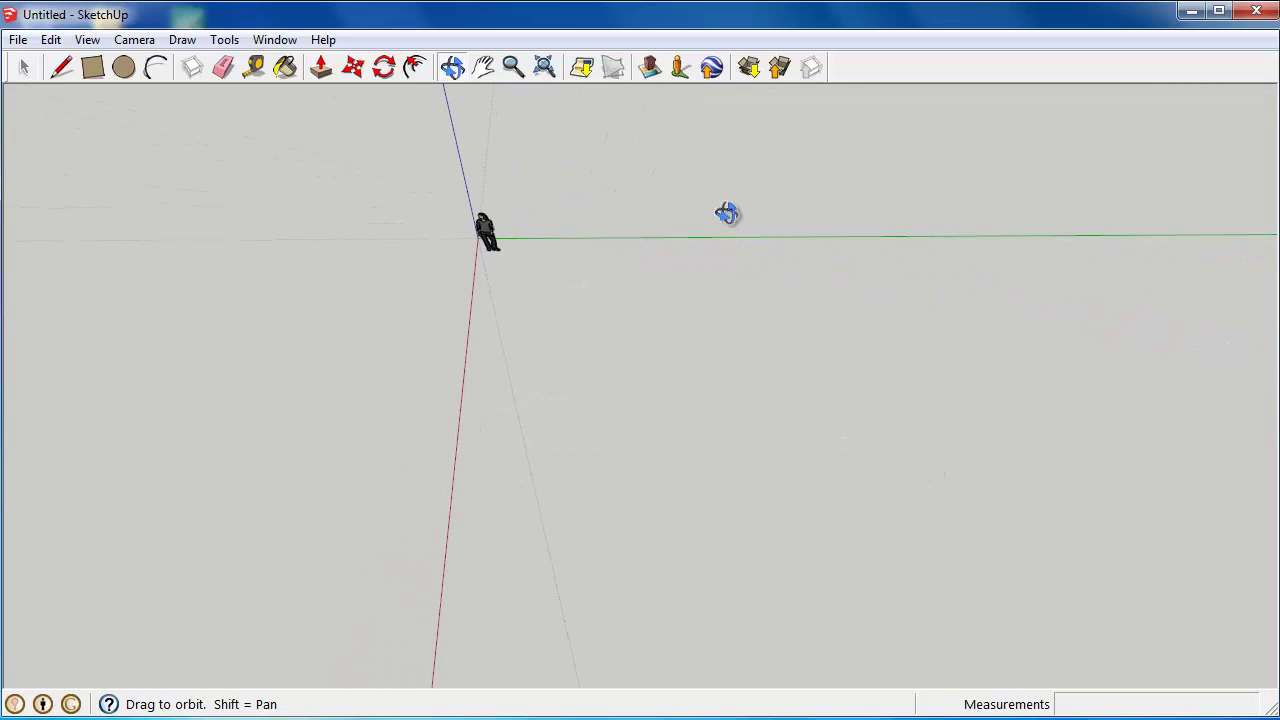
{"action": "mouse_move", "coordinate": [119, 276]}
{"action": "left_mouse_down"}
{"action": "mouse_move", "coordinate": [594, 420]}
{"action": "mouse_move", "coordinate": [217, 126]}
{"action": "left_mouse_up"}
{"action": "left_click", "coordinate": [91, 72]}
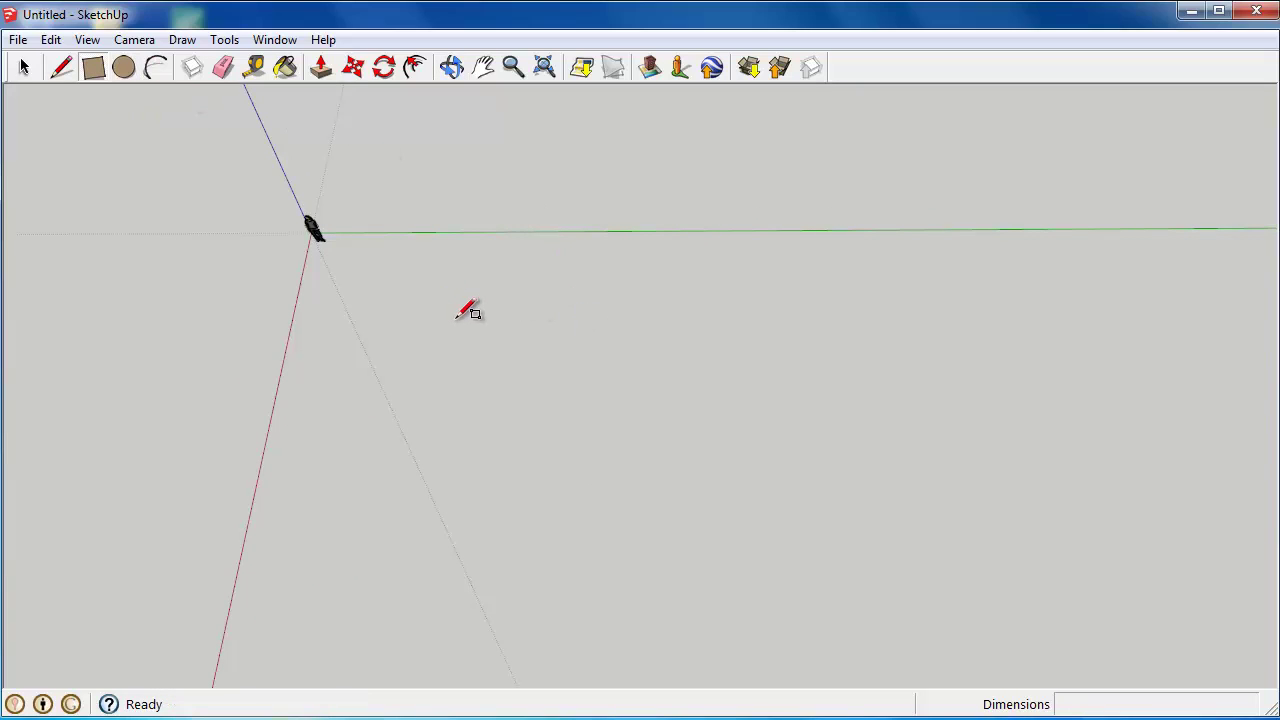
{"action": "left_click", "coordinate": [462, 266]}
Complete the large rectangle and push/pull it upward into a tall solid box.
{"action": "left_click", "coordinate": [1068, 560]}
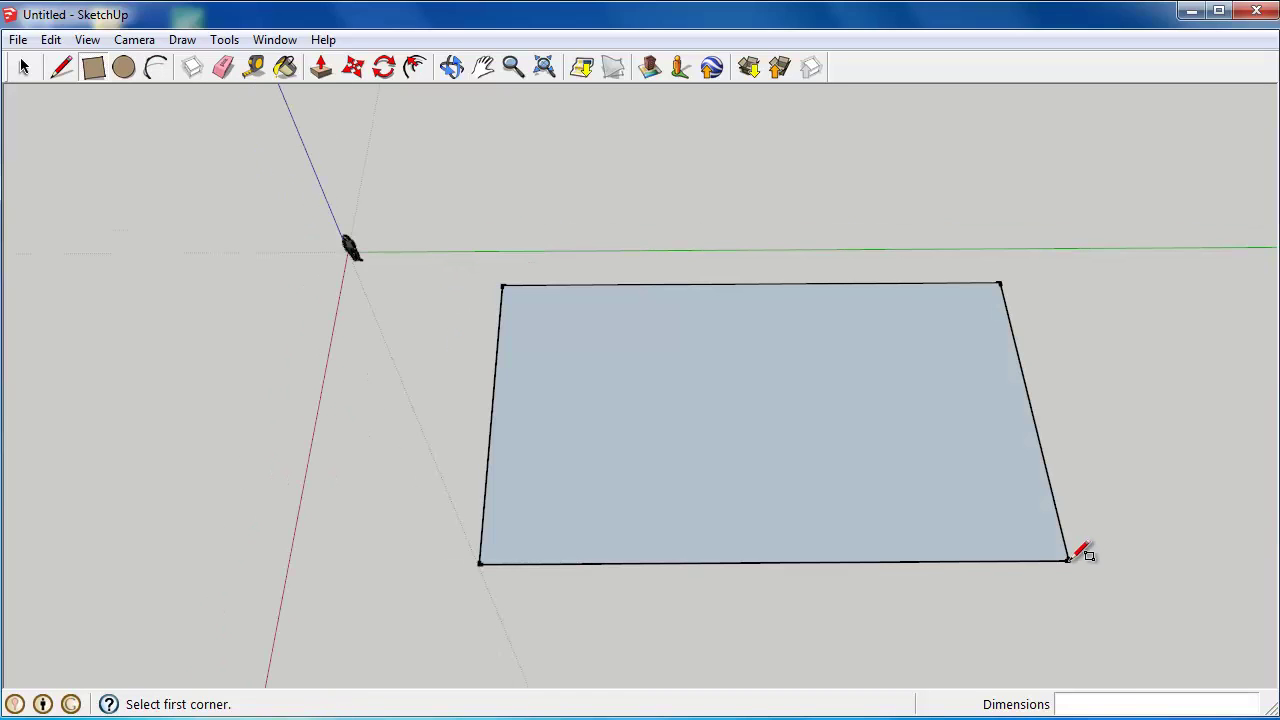
{"action": "left_click", "coordinate": [320, 68]}
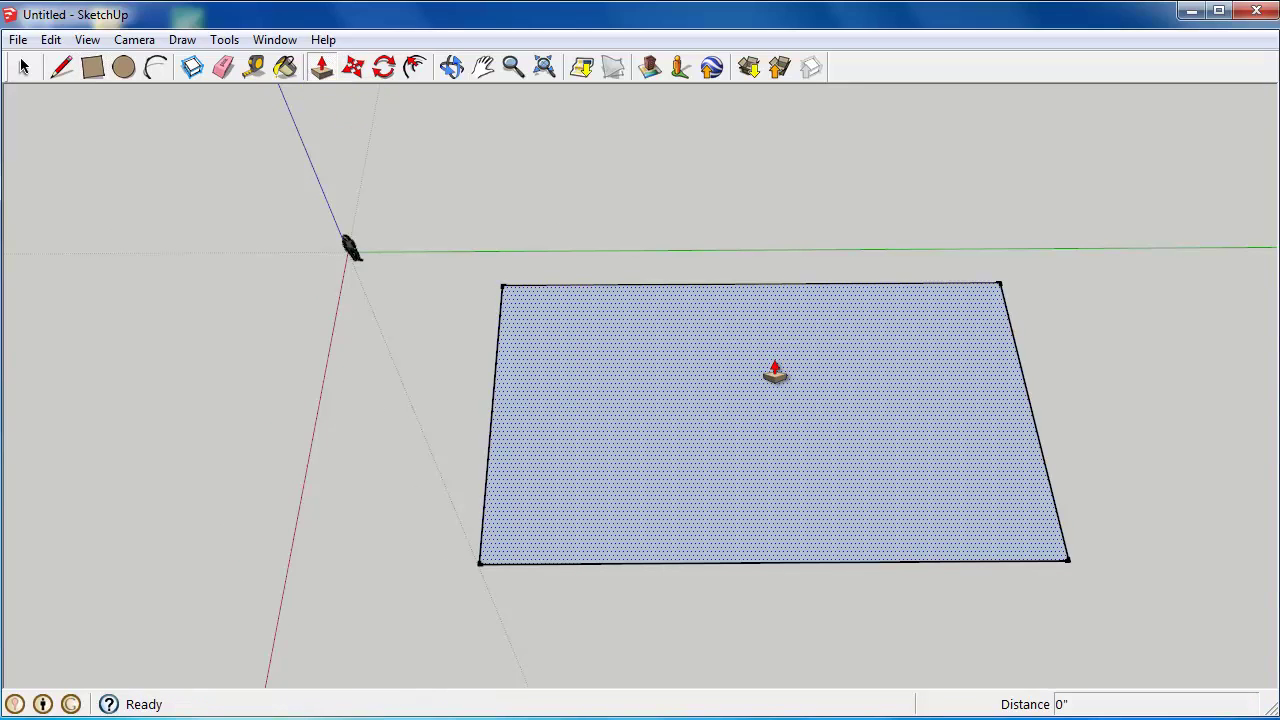
{"action": "left_click", "coordinate": [773, 445]}
{"action": "scroll", "coordinate": [773, 445], "scroll_direction": "up", "scroll_amount": 1}
{"action": "mouse_move", "coordinate": [771, 445]}
{"action": "left_mouse_down"}
{"action": "mouse_move", "coordinate": [774, 353]}
{"action": "mouse_move", "coordinate": [763, 494]}
{"action": "mouse_move", "coordinate": [774, 577]}
{"action": "left_mouse_up"}
{"action": "scroll", "coordinate": [816, 368], "scroll_direction": "down", "scroll_amount": 2}
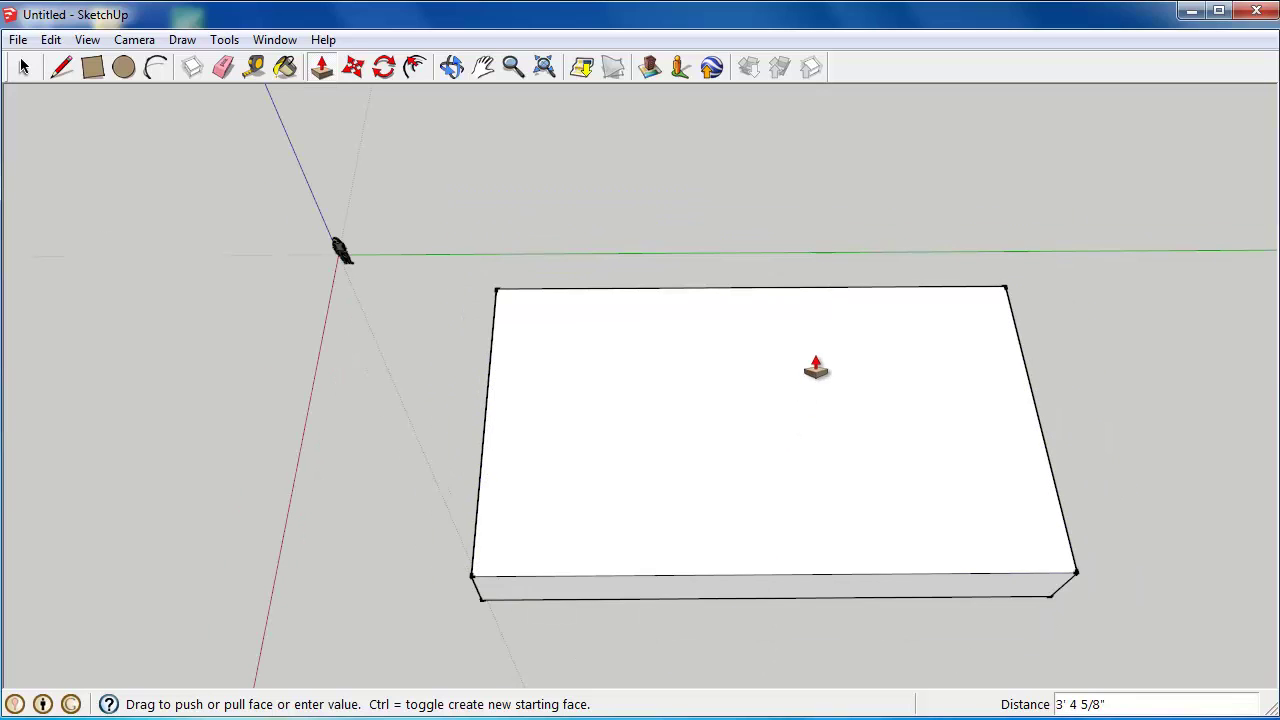
{"action": "mouse_move", "coordinate": [816, 368]}
{"action": "left_mouse_down"}
{"action": "mouse_move", "coordinate": [826, 334]}
{"action": "mouse_move", "coordinate": [824, 362]}
{"action": "left_mouse_up"}
{"action": "left_click", "coordinate": [824, 362]}
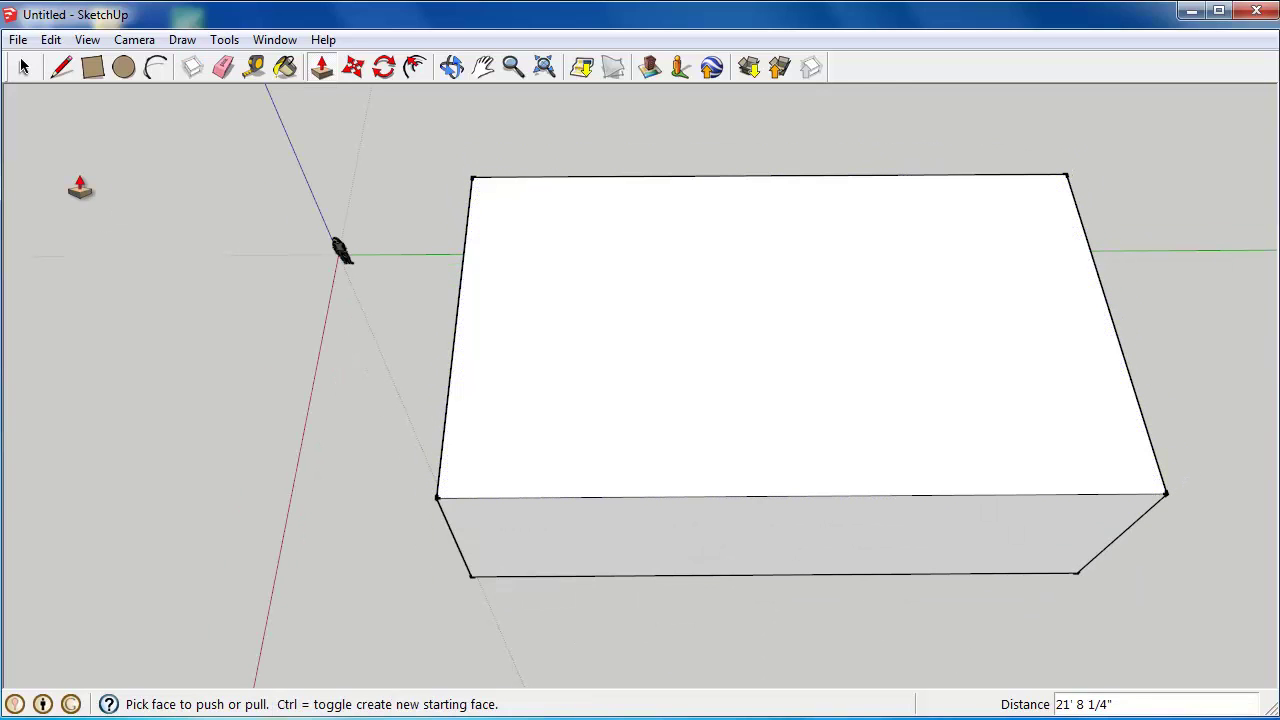
{"action": "scroll", "coordinate": [205, 117], "scroll_direction": "down", "scroll_amount": 3}
{"action": "left_click", "coordinate": [452, 66]}
{"action": "mouse_move", "coordinate": [500, 420]}
{"action": "left_mouse_down"}
{"action": "mouse_move", "coordinate": [511, 436]}
{"action": "mouse_move", "coordinate": [366, 294]}
{"action": "left_mouse_up"}
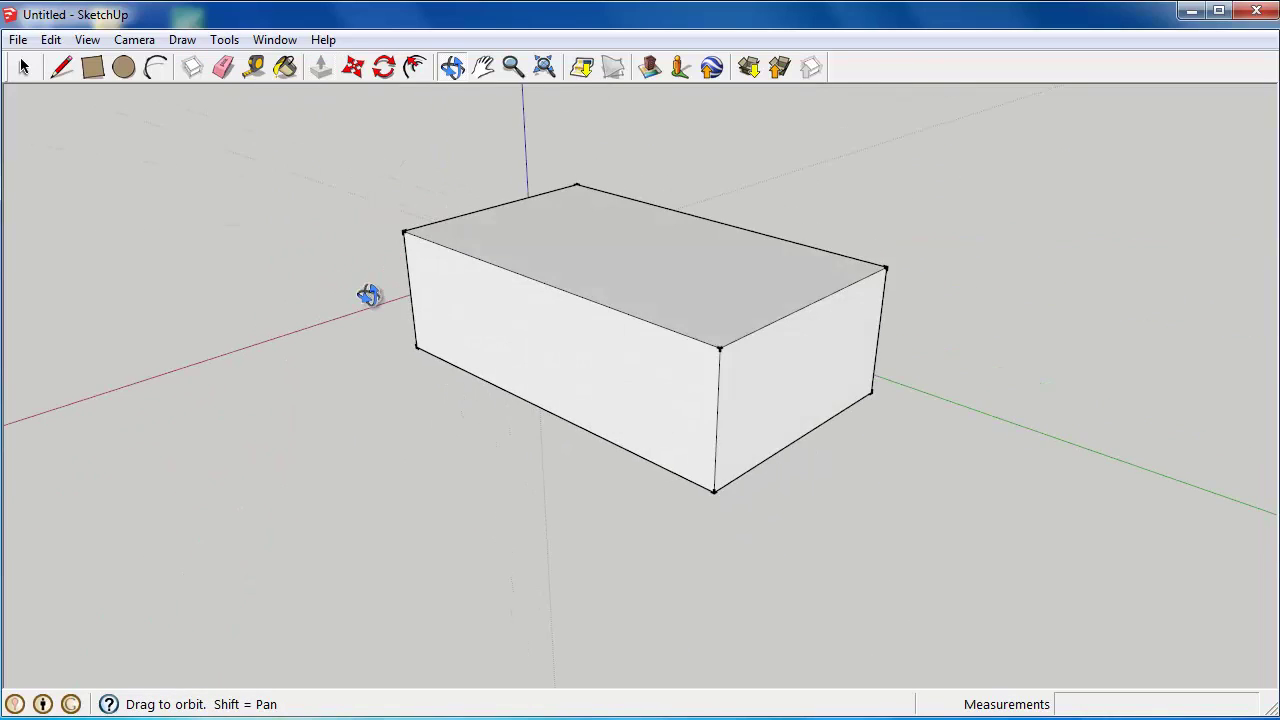
Orbit to an angled side view of the box and pick the Tape Measure tool.
{"action": "mouse_move", "coordinate": [806, 429]}
{"action": "left_mouse_down"}
{"action": "mouse_move", "coordinate": [560, 443]}
{"action": "mouse_move", "coordinate": [747, 461]}
{"action": "mouse_move", "coordinate": [1077, 443]}
{"action": "mouse_move", "coordinate": [670, 461]}
{"action": "mouse_move", "coordinate": [1037, 471]}
{"action": "mouse_move", "coordinate": [974, 471]}
{"action": "mouse_move", "coordinate": [846, 422]}
{"action": "mouse_move", "coordinate": [823, 366]}
{"action": "mouse_move", "coordinate": [900, 491]}
{"action": "mouse_move", "coordinate": [1085, 458]}
{"action": "left_mouse_up"}
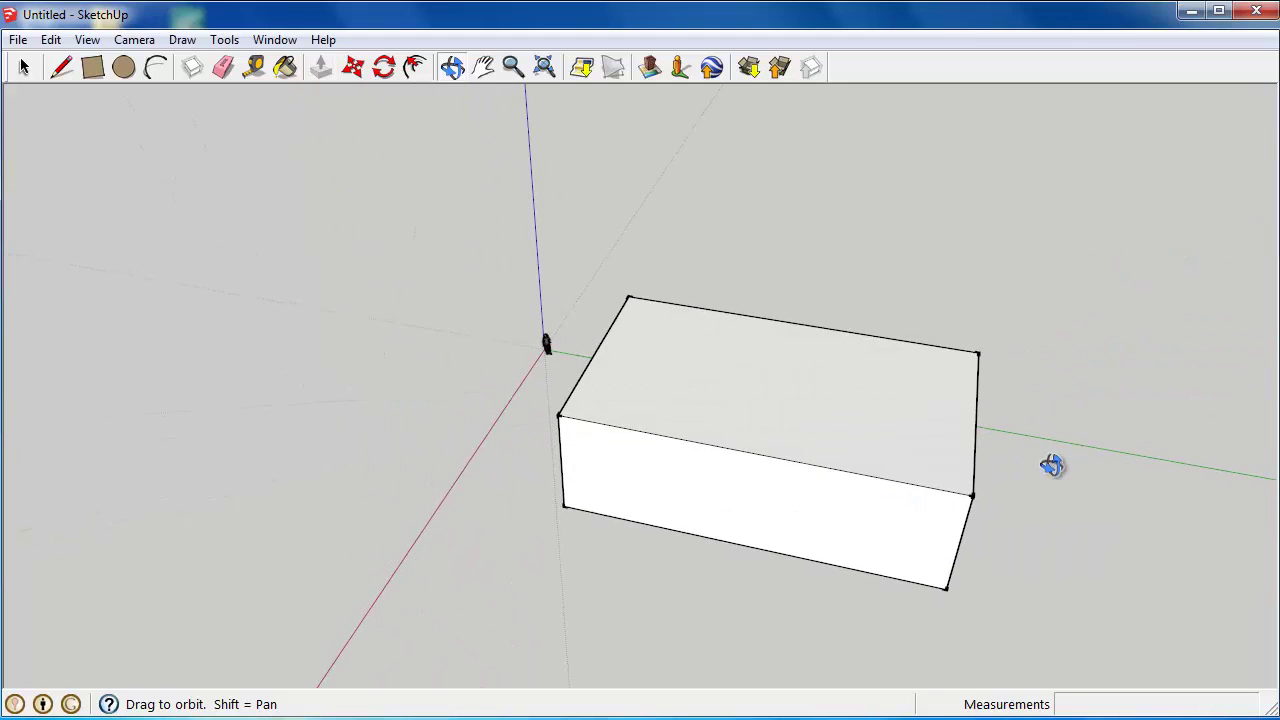
{"action": "left_click", "coordinate": [257, 75]}
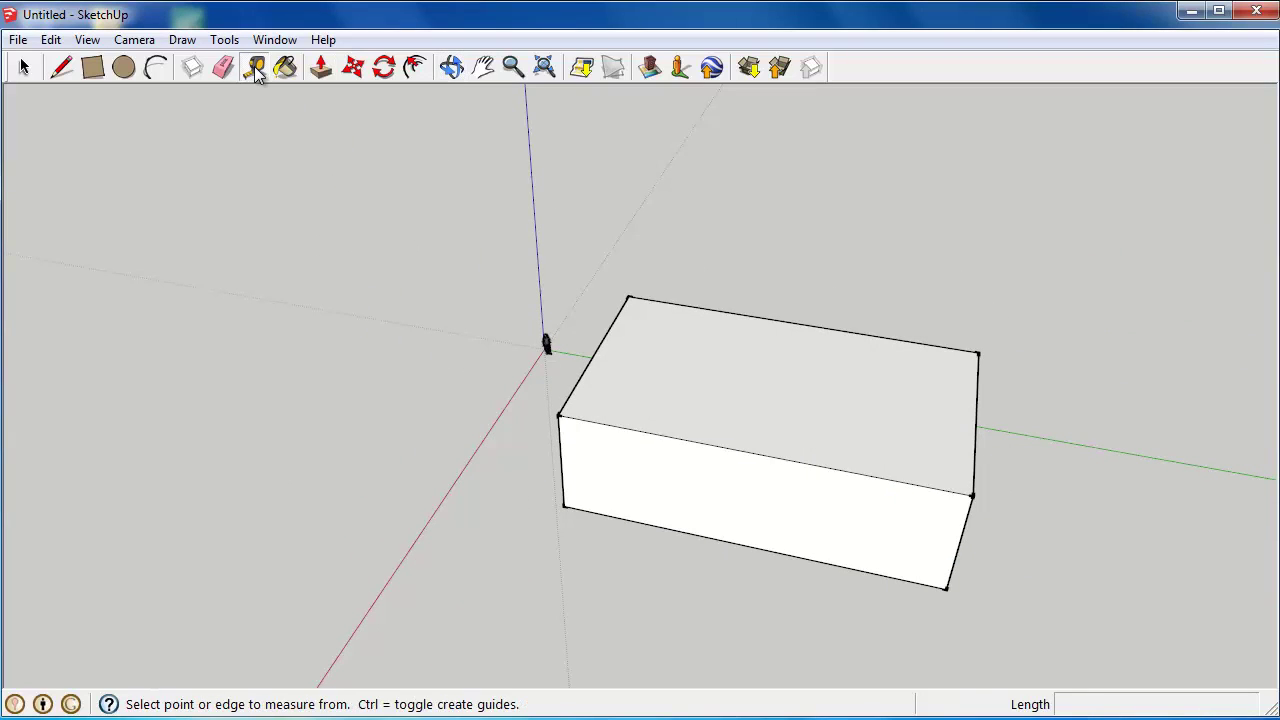
Place dashed guide lines across the box top, offset 12' and 10' in from its edges.
{"action": "left_click", "coordinate": [607, 332]}
{"action": "type", "text": "77"}
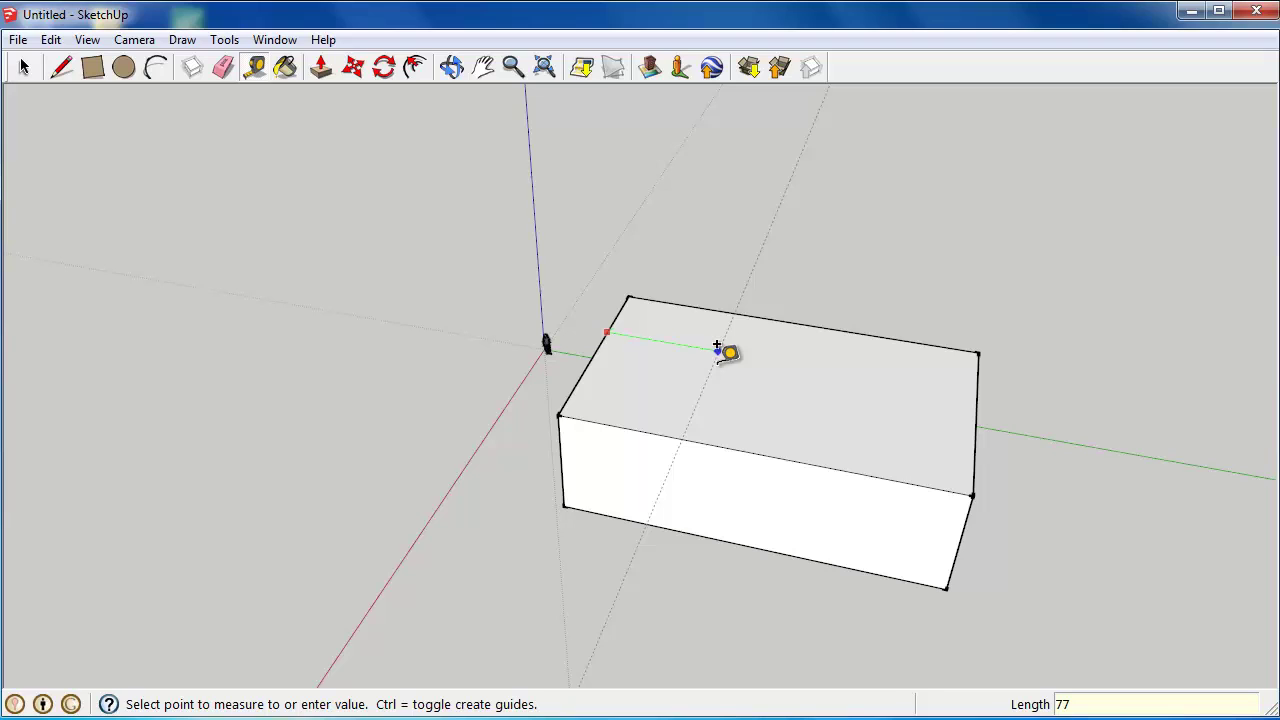
{"action": "key", "text": "Return"}
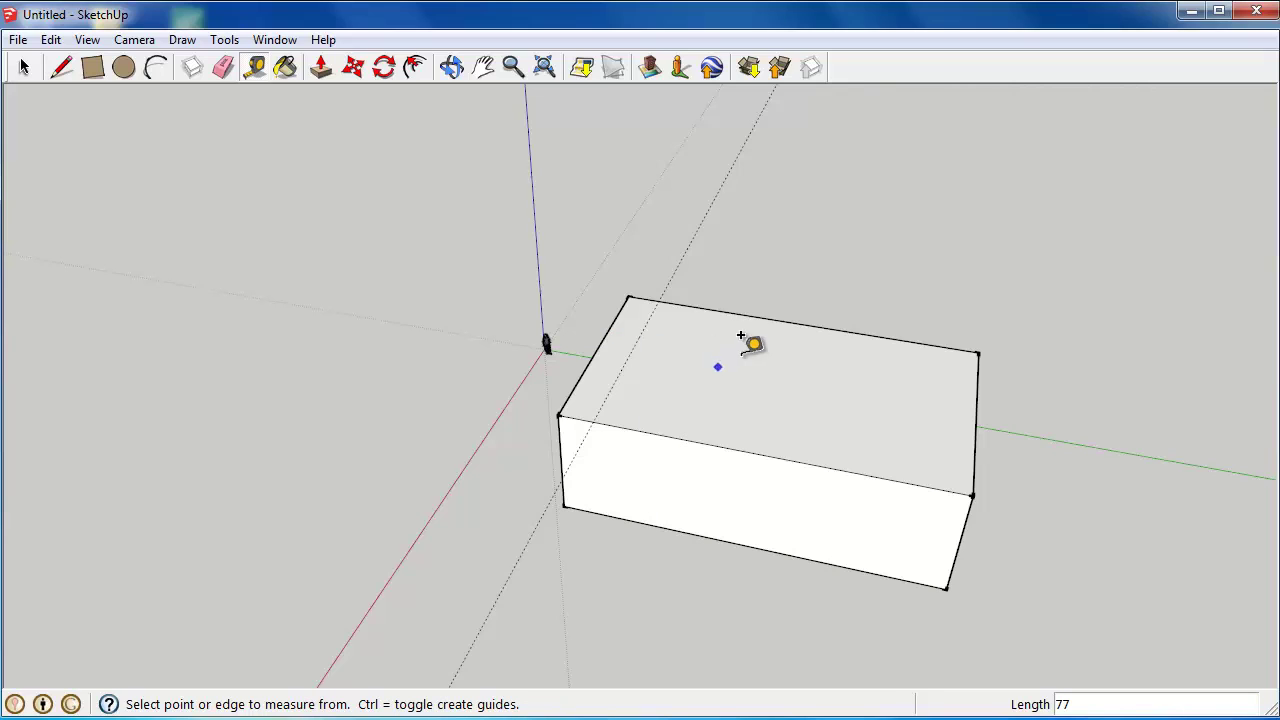
{"action": "left_click", "coordinate": [779, 319]}
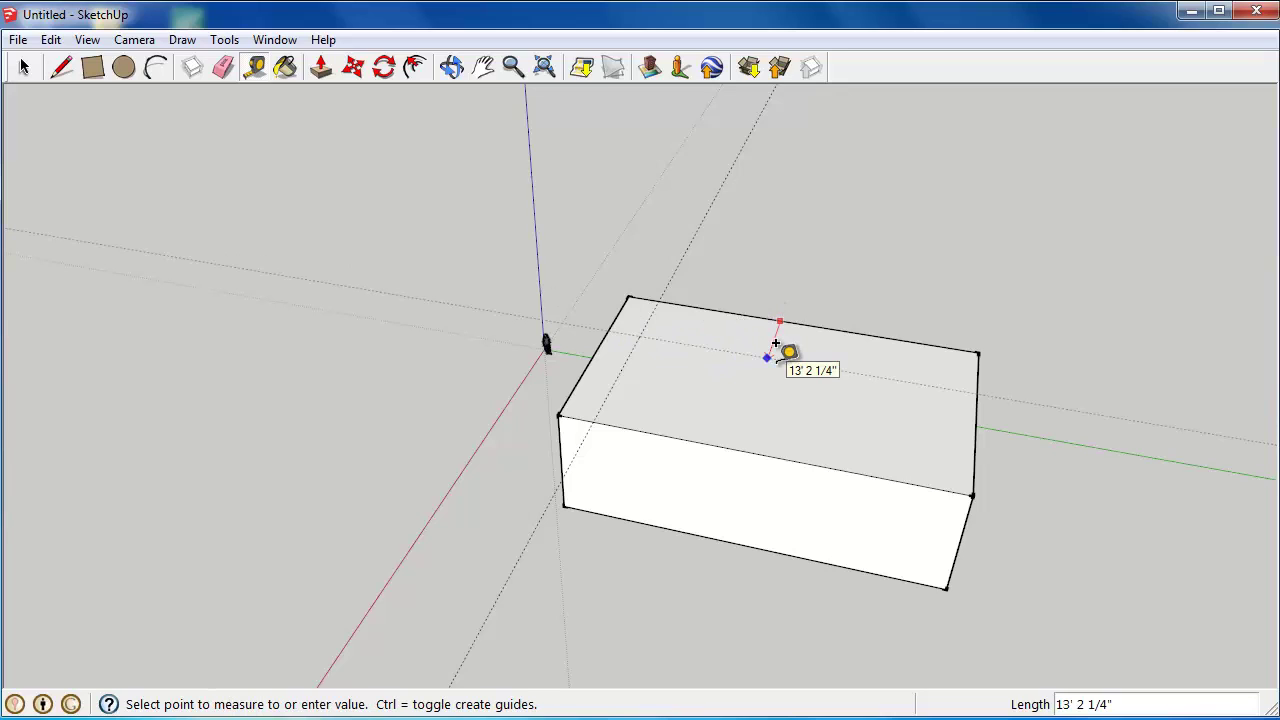
{"action": "type", "text": "'"}
{"action": "key", "text": "Return"}
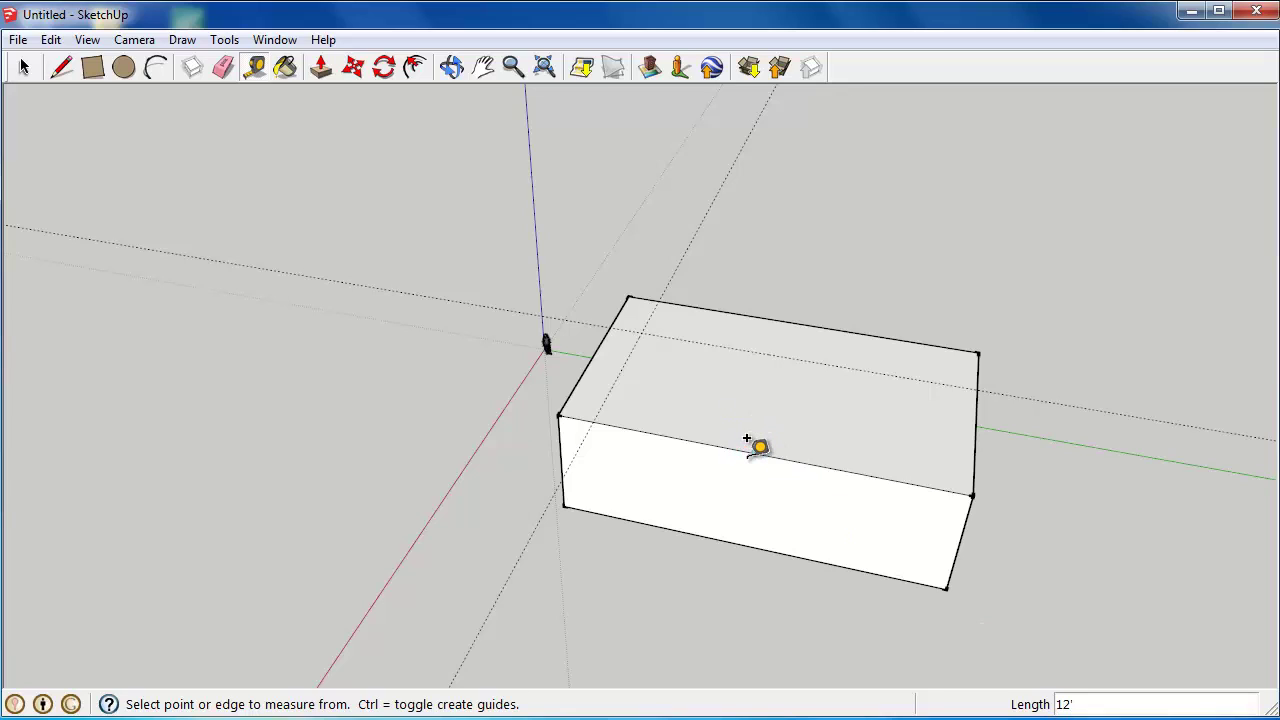
{"action": "left_click", "coordinate": [751, 433]}
{"action": "type", "text": "10"}
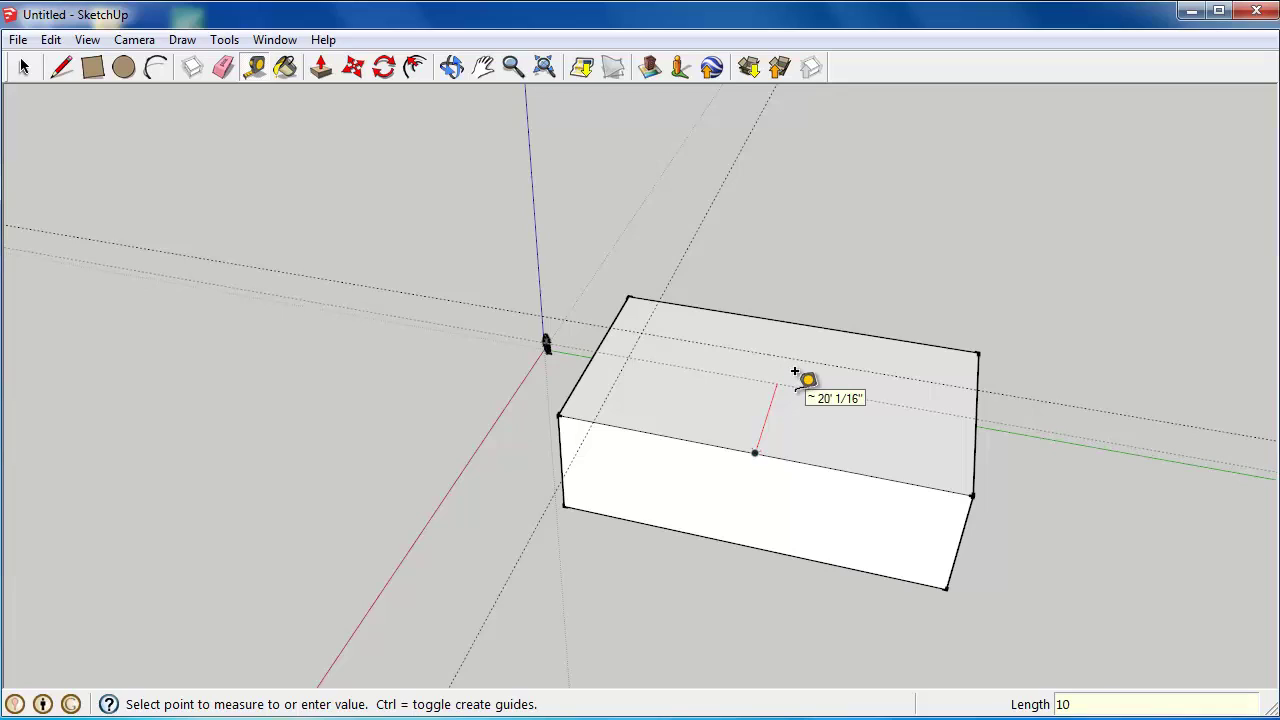
{"action": "key", "text": "Return"}
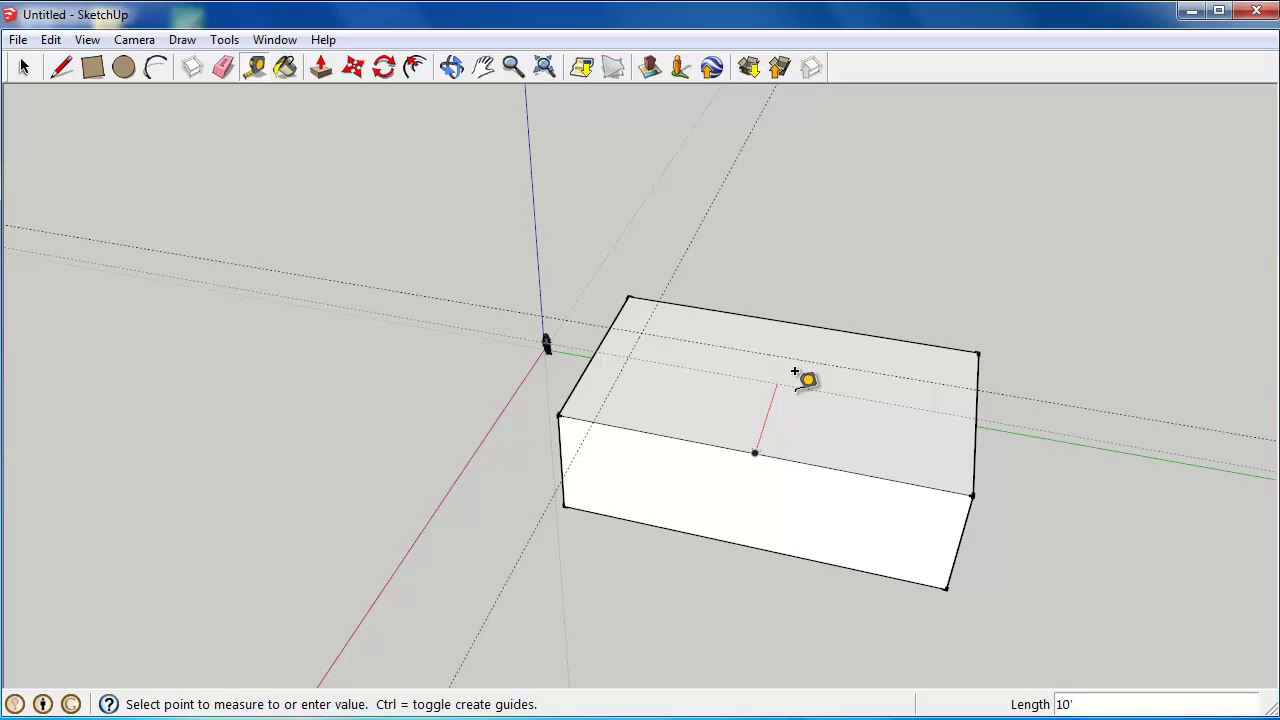
{"action": "left_click", "coordinate": [795, 372]}
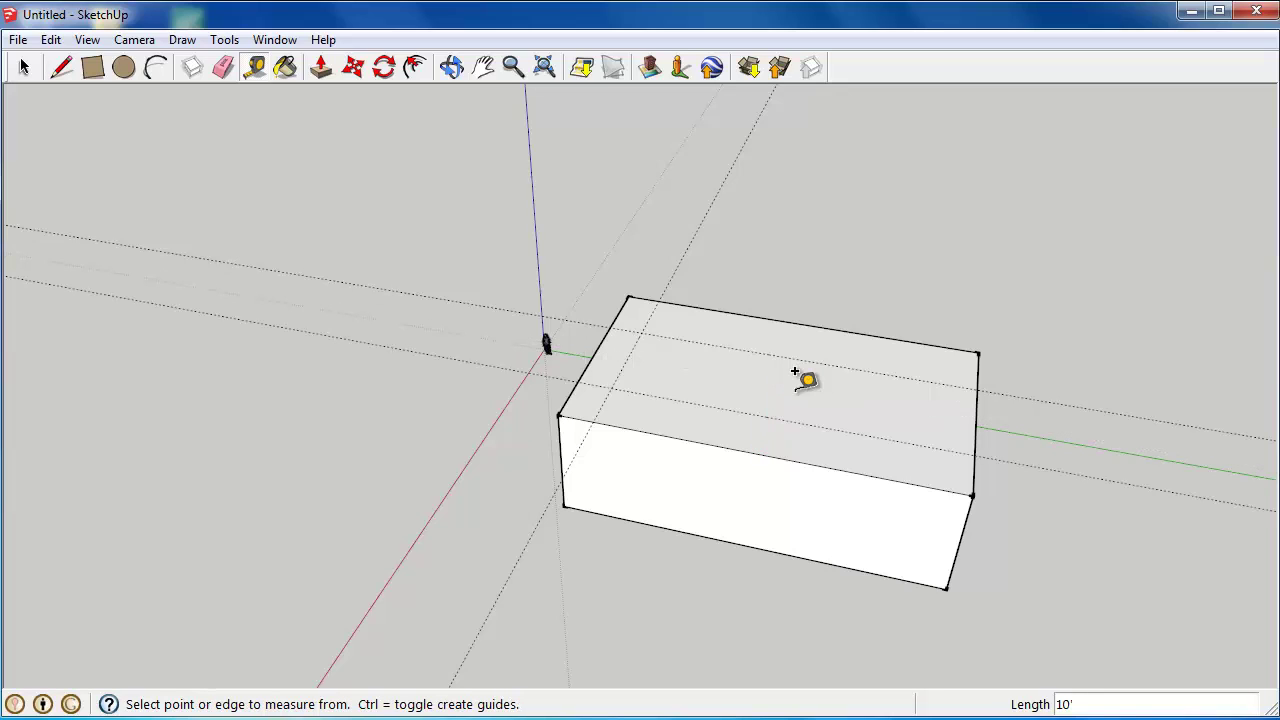
{"action": "left_click", "coordinate": [59, 68]}
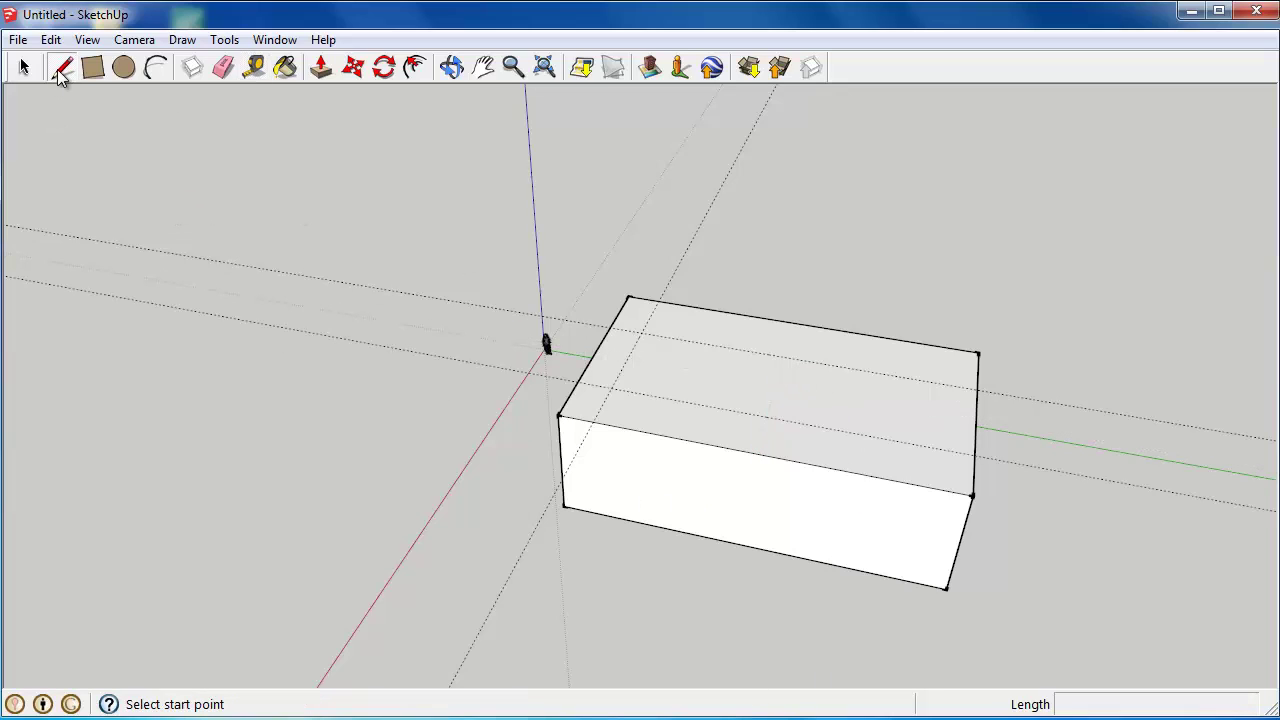
Outline a small rectangle at the guide intersection and raise it into a box.
{"action": "left_click", "coordinate": [609, 328]}
{"action": "left_click", "coordinate": [640, 333]}
{"action": "left_click", "coordinate": [612, 386]}
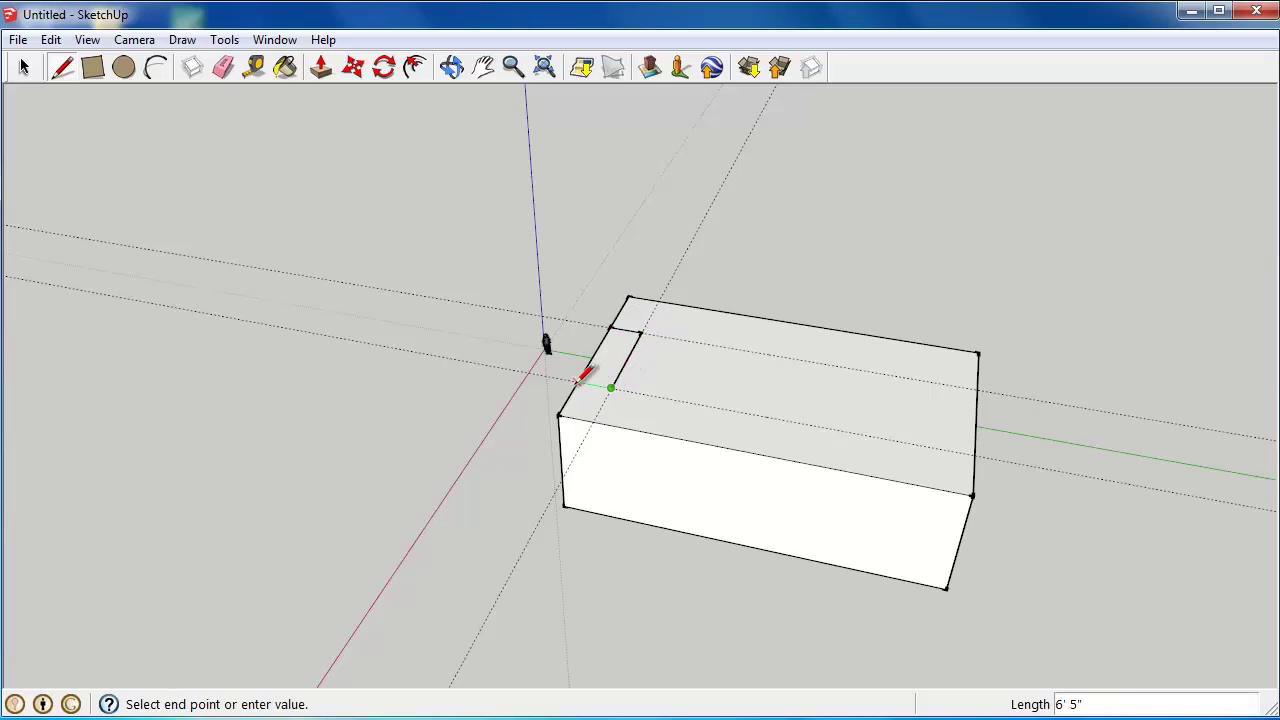
{"action": "left_click", "coordinate": [582, 381]}
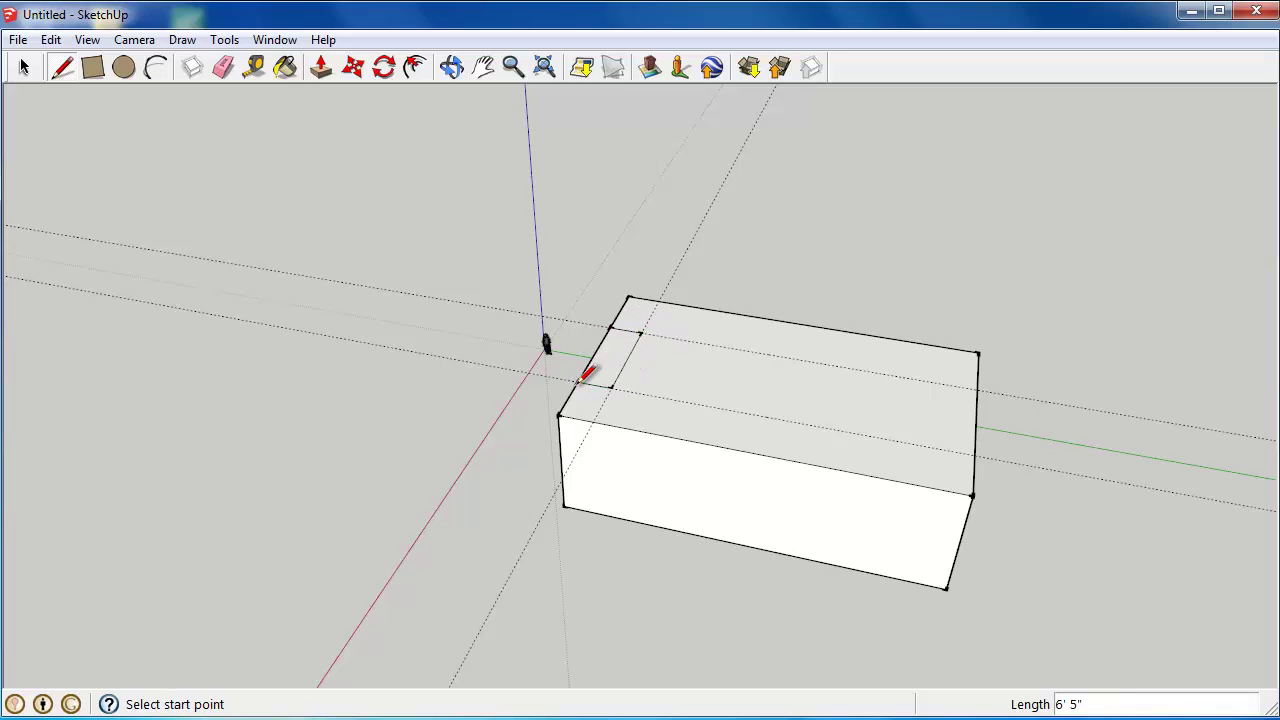
{"action": "left_click", "coordinate": [321, 67]}
{"action": "left_click", "coordinate": [601, 365]}
{"action": "left_click", "coordinate": [596, 275]}
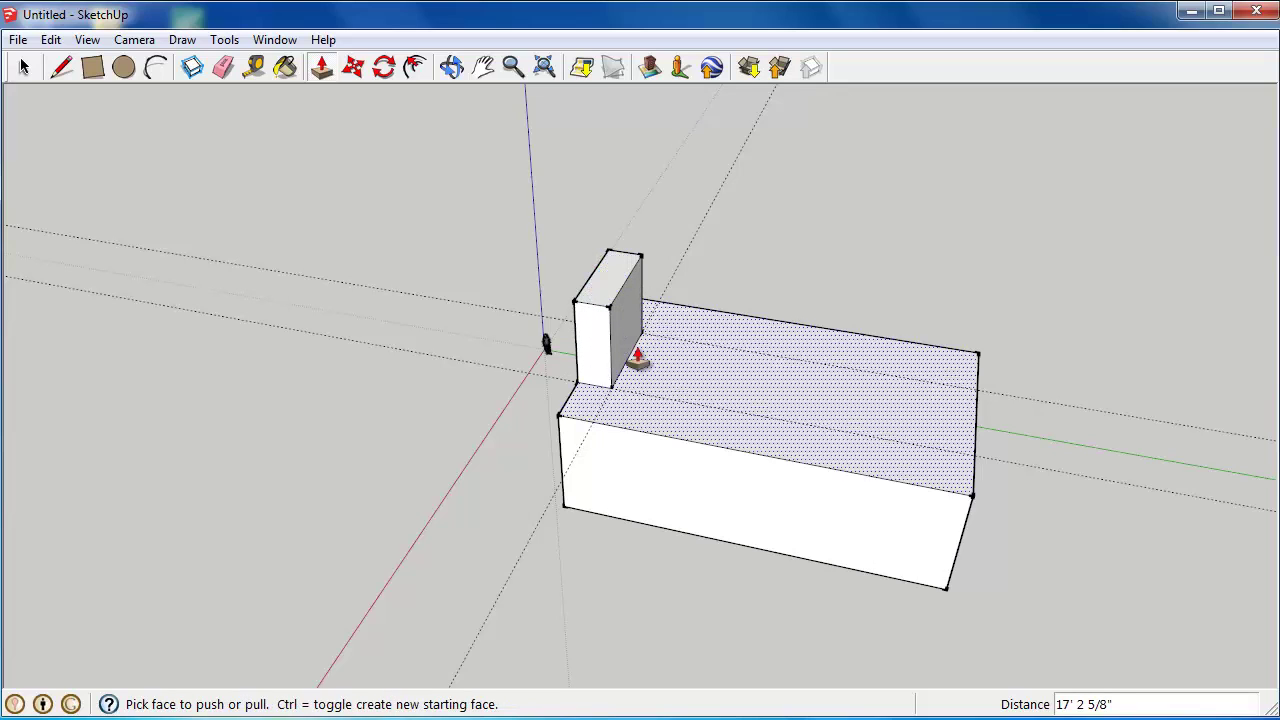
Pull the new box's side and front faces outward so it overhangs, extending one to 10'.
{"action": "left_click", "coordinate": [640, 357]}
{"action": "left_click", "coordinate": [723, 340]}
{"action": "left_click", "coordinate": [689, 357]}
{"action": "left_click", "coordinate": [515, 600]}
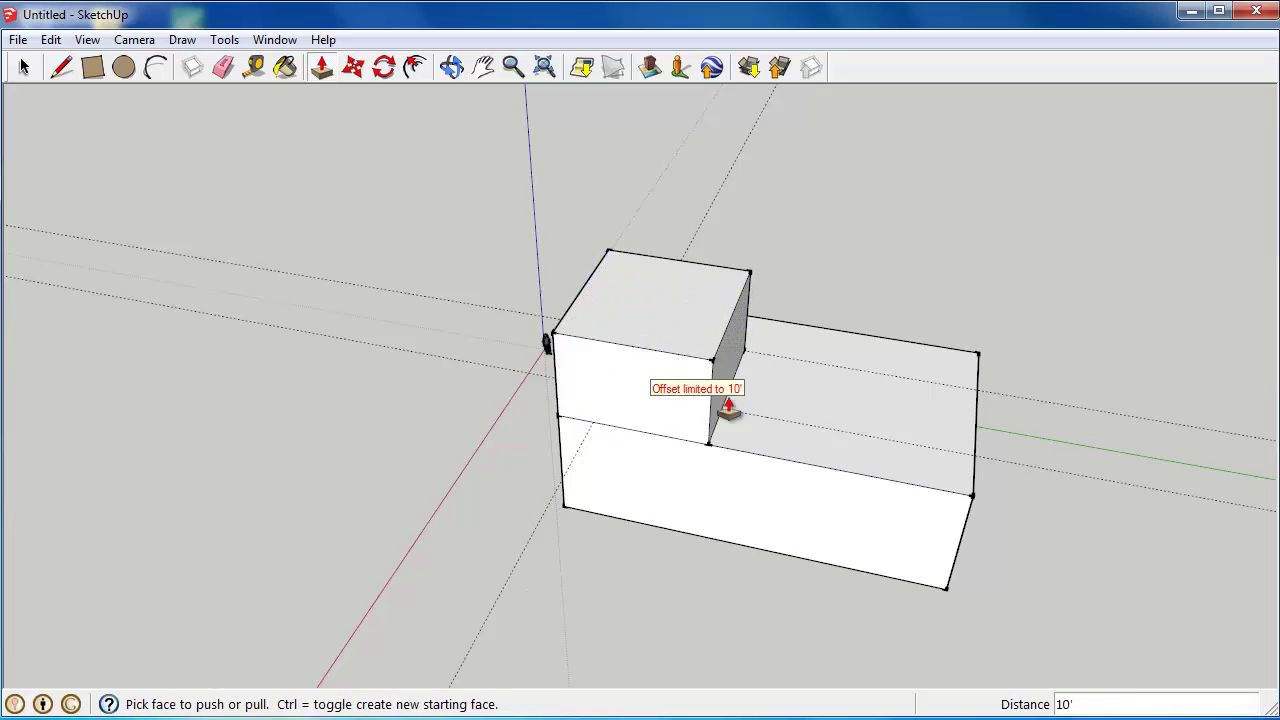
{"action": "double_click", "coordinate": [672, 387]}
{"action": "left_click", "coordinate": [730, 410]}
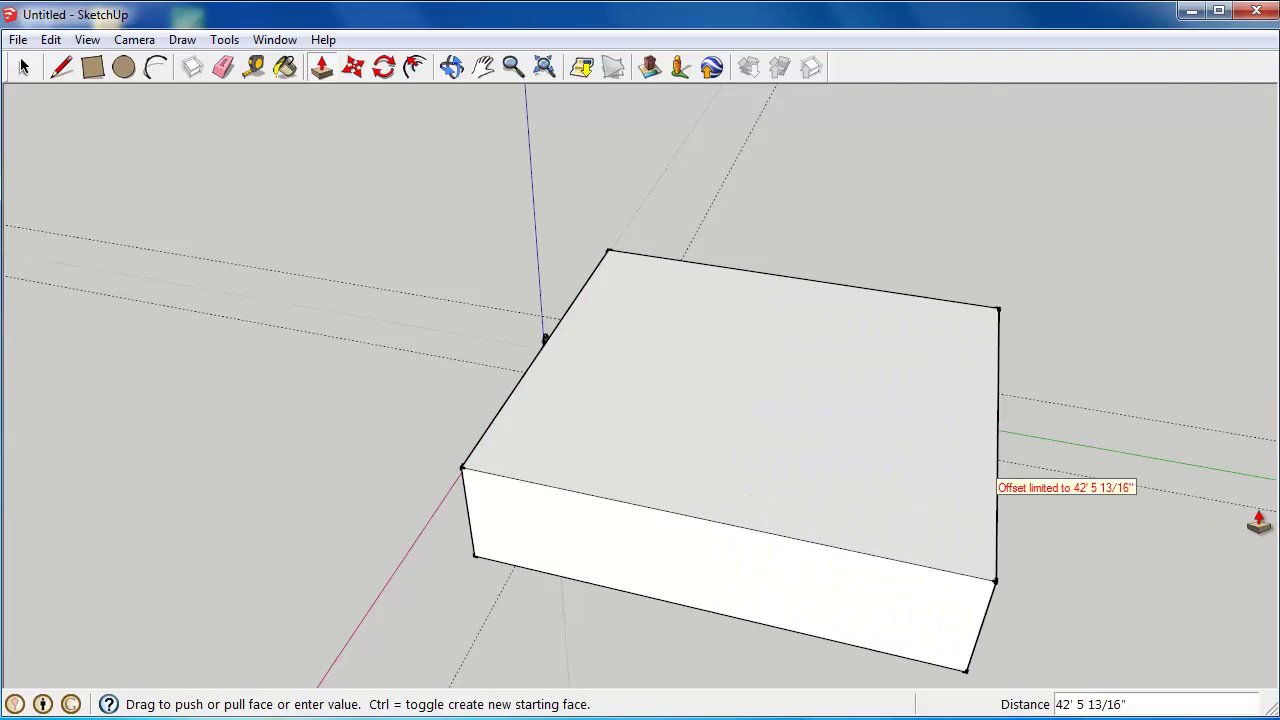
{"action": "left_click", "coordinate": [1035, 432]}
{"action": "left_click", "coordinate": [451, 66]}
Orbit to the stacked boxes' opposite side and pan them into the centre of the window.
{"action": "left_click_drag", "start_coordinate": [690, 432], "coordinate": [545, 345]}
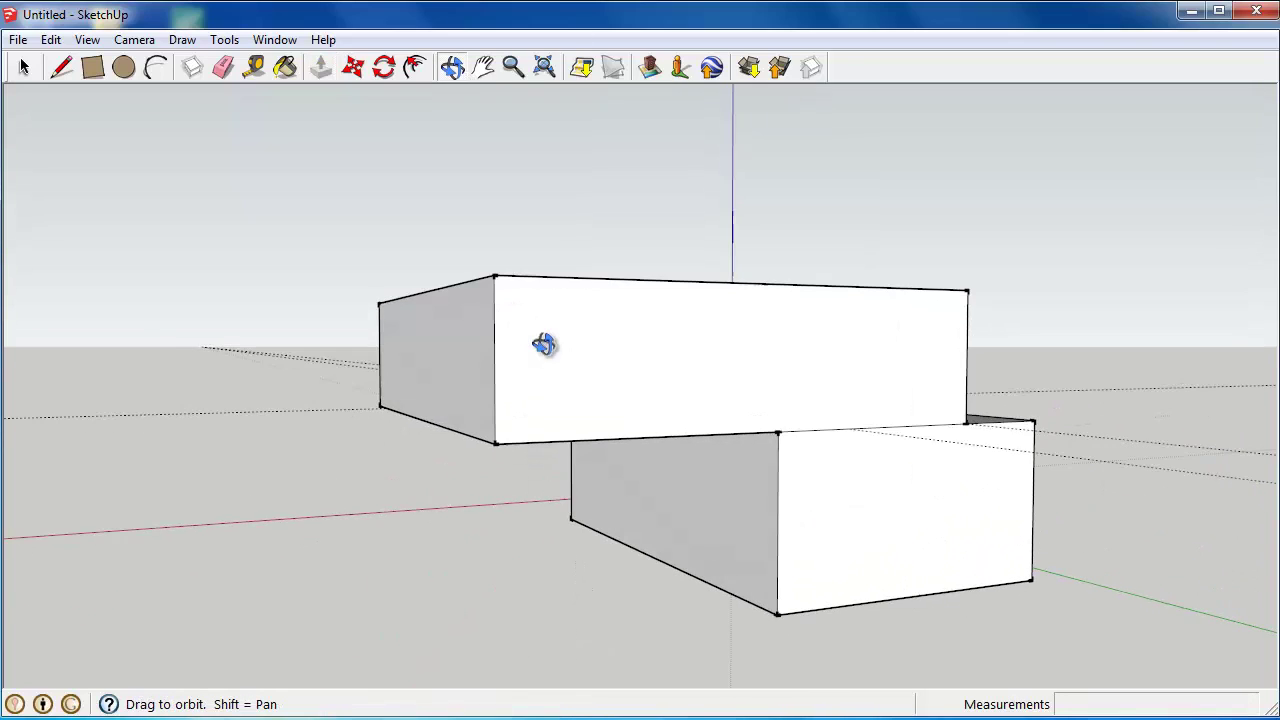
{"action": "mouse_move", "coordinate": [893, 418]}
{"action": "left_mouse_down"}
{"action": "mouse_move", "coordinate": [560, 400]}
{"action": "mouse_move", "coordinate": [720, 486]}
{"action": "mouse_move", "coordinate": [554, 329]}
{"action": "mouse_move", "coordinate": [448, 352]}
{"action": "mouse_move", "coordinate": [500, 386]}
{"action": "mouse_move", "coordinate": [451, 366]}
{"action": "left_mouse_up"}
{"action": "left_click", "coordinate": [483, 66]}
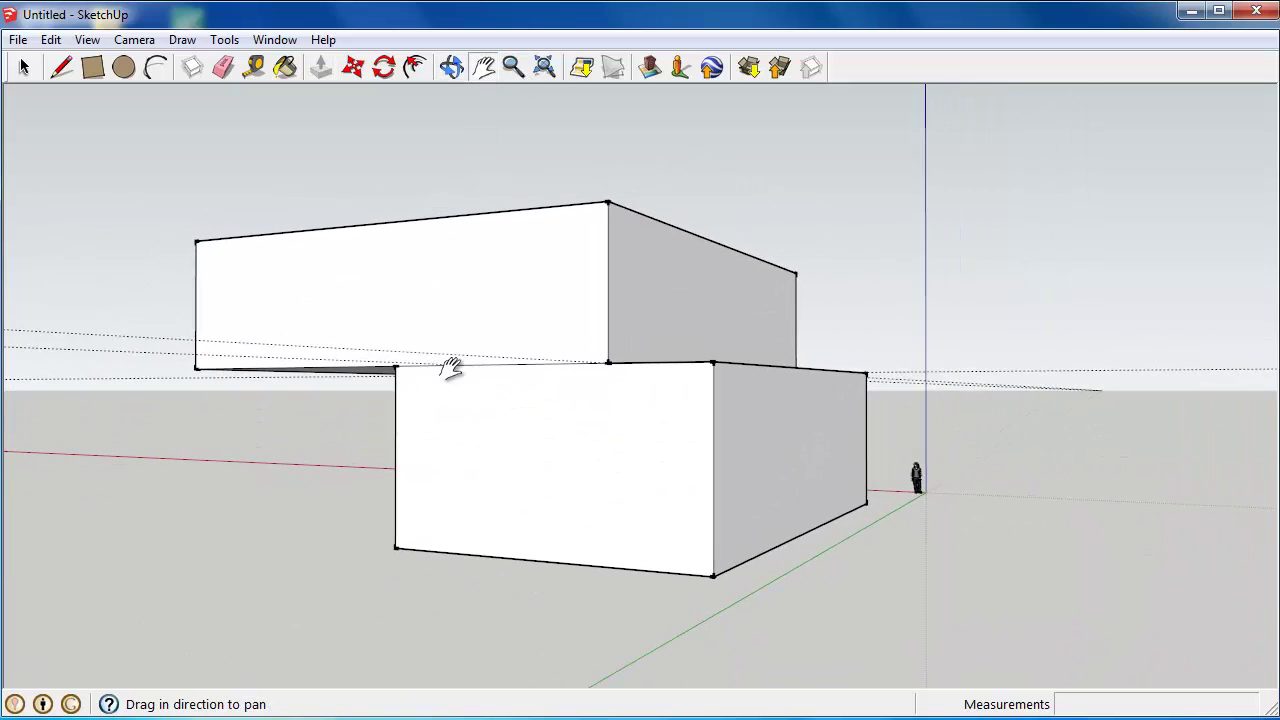
{"action": "mouse_move", "coordinate": [705, 498]}
{"action": "left_mouse_down"}
{"action": "mouse_move", "coordinate": [634, 646]}
{"action": "mouse_move", "coordinate": [517, 646]}
{"action": "mouse_move", "coordinate": [549, 603]}
{"action": "mouse_move", "coordinate": [556, 640]}
{"action": "left_mouse_up"}
{"action": "mouse_move", "coordinate": [380, 528]}
{"action": "left_mouse_down"}
{"action": "mouse_move", "coordinate": [700, 600]}
{"action": "mouse_move", "coordinate": [980, 617]}
{"action": "mouse_move", "coordinate": [1034, 517]}
{"action": "mouse_move", "coordinate": [714, 257]}
{"action": "mouse_move", "coordinate": [569, 206]}
{"action": "left_mouse_up"}
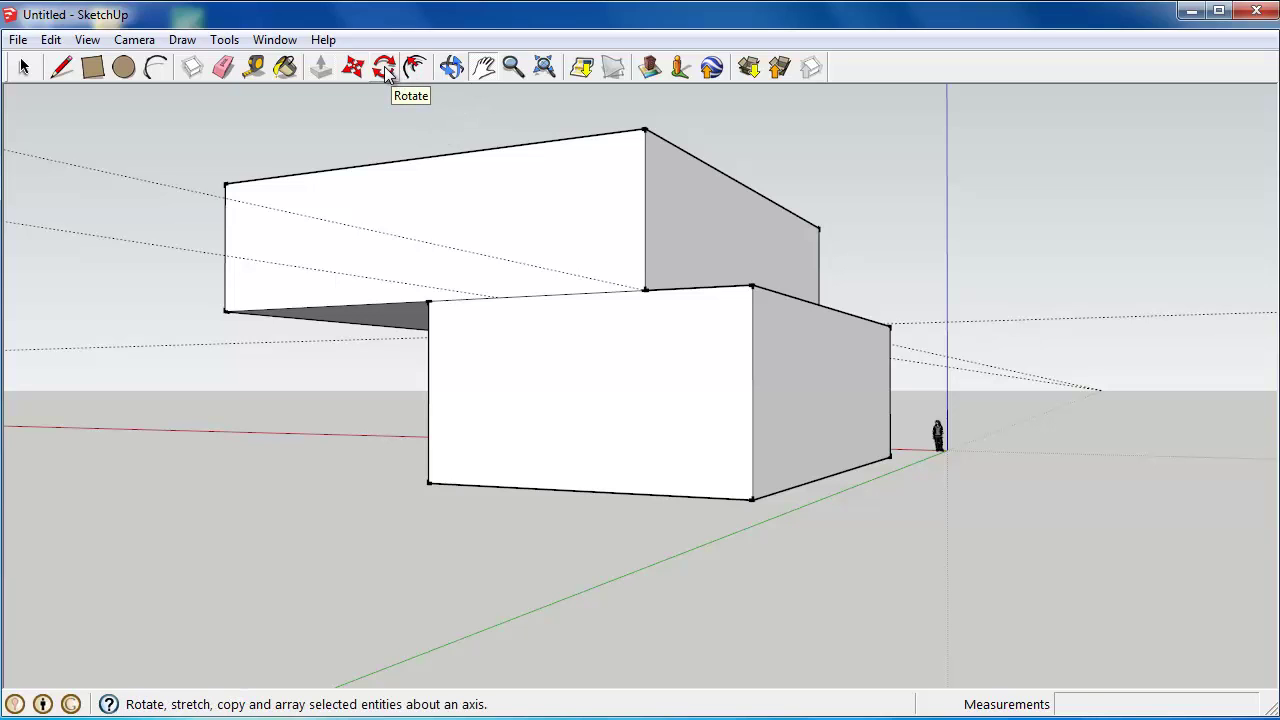
Paint both front faces and the upper box's side face with Concrete_Stamped_Ashlar.
{"action": "left_click", "coordinate": [285, 66]}
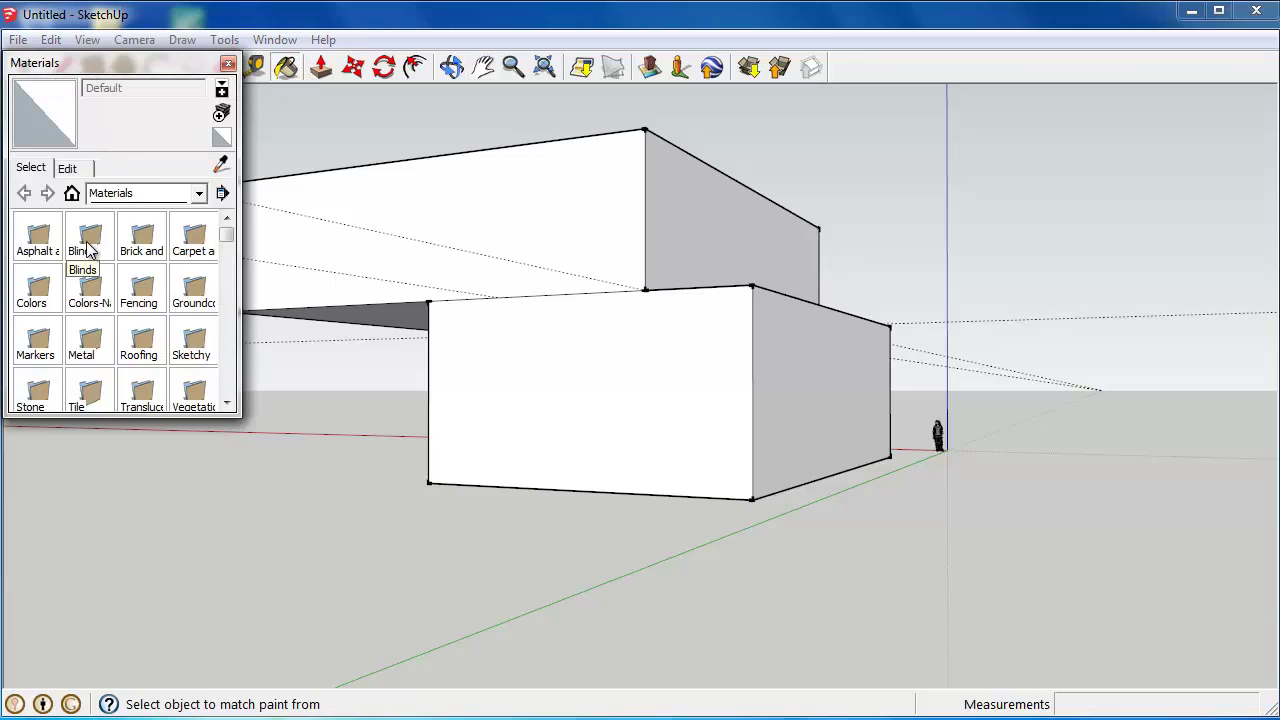
{"action": "double_click", "coordinate": [40, 245]}
{"action": "left_click", "coordinate": [96, 346]}
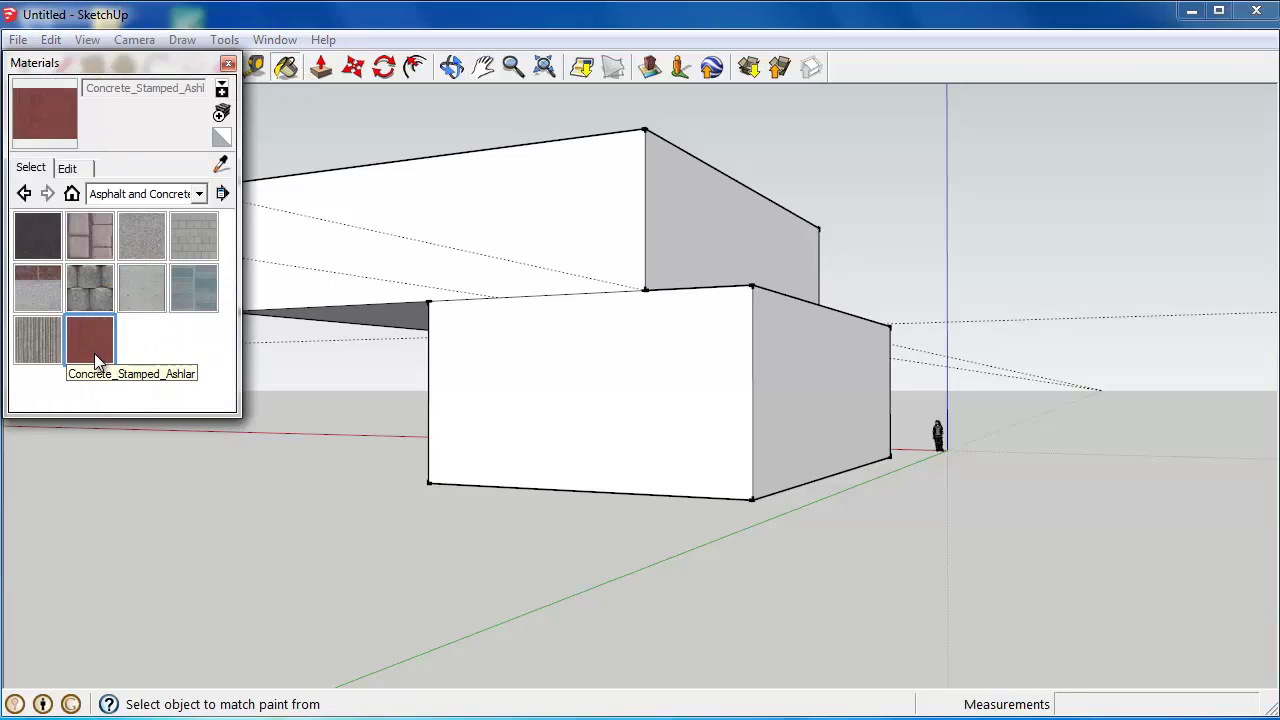
{"action": "left_click", "coordinate": [500, 192]}
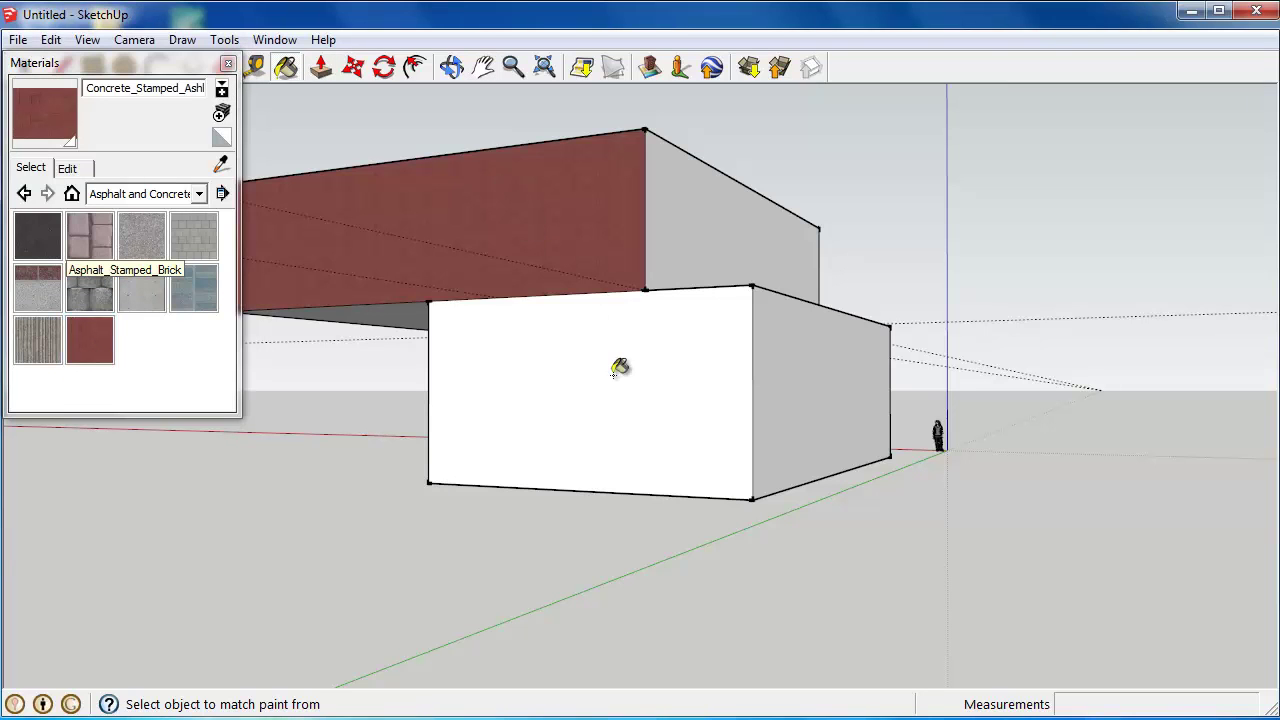
{"action": "left_click", "coordinate": [616, 372]}
{"action": "left_click", "coordinate": [694, 255]}
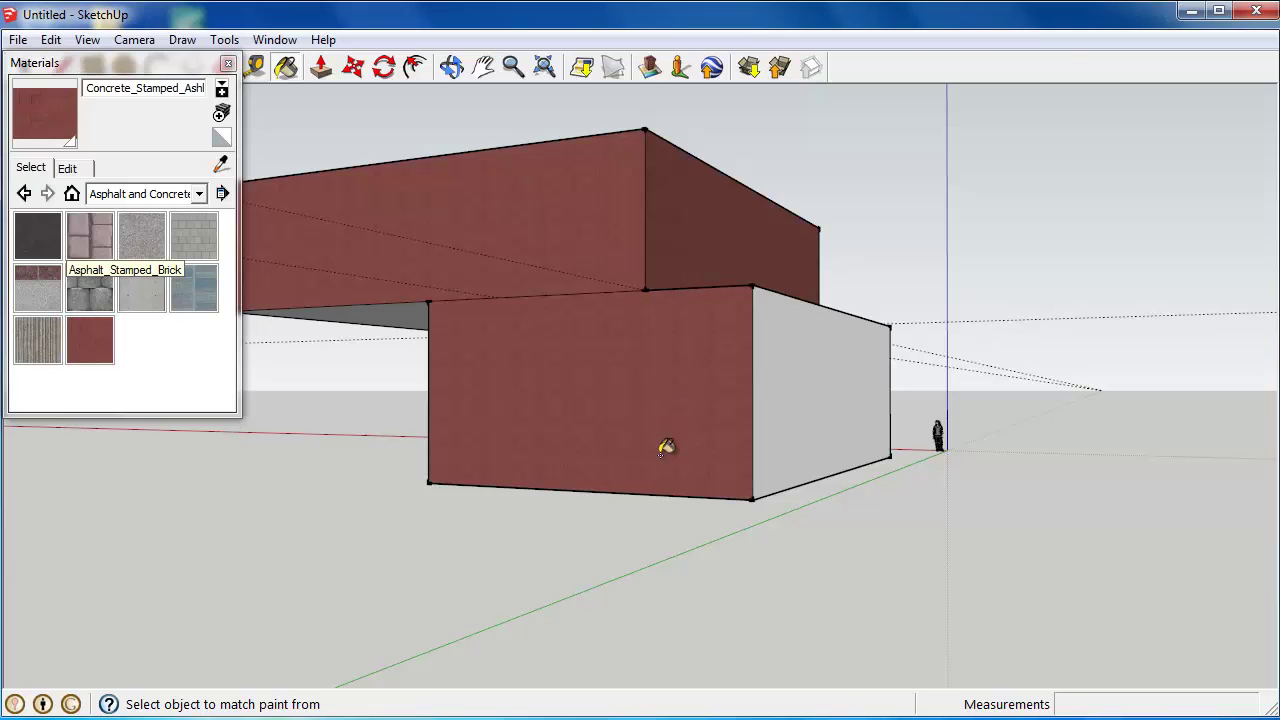
Repaint both front faces with Concrete_Block_8x8_Gray and close the Materials panel.
{"action": "left_click", "coordinate": [193, 236]}
{"action": "left_click", "coordinate": [450, 220]}
{"action": "left_click", "coordinate": [560, 395]}
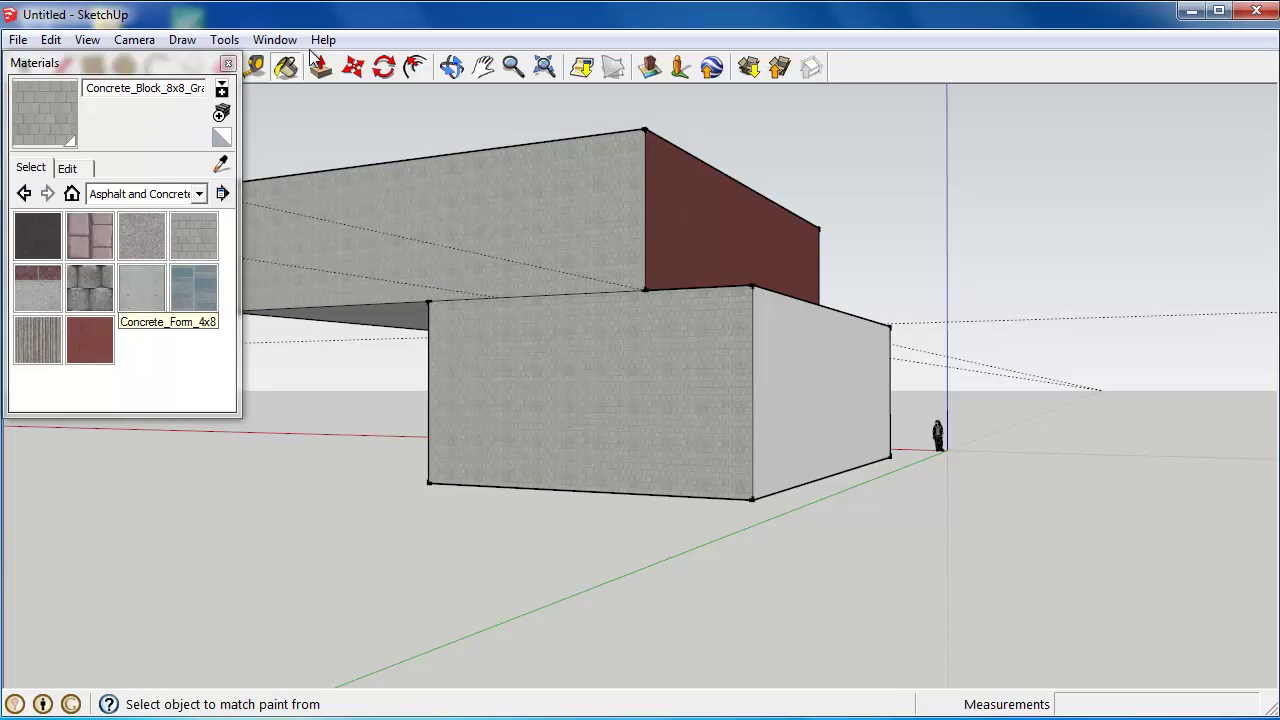
{"action": "left_click", "coordinate": [228, 63]}
{"action": "left_click", "coordinate": [226, 80]}
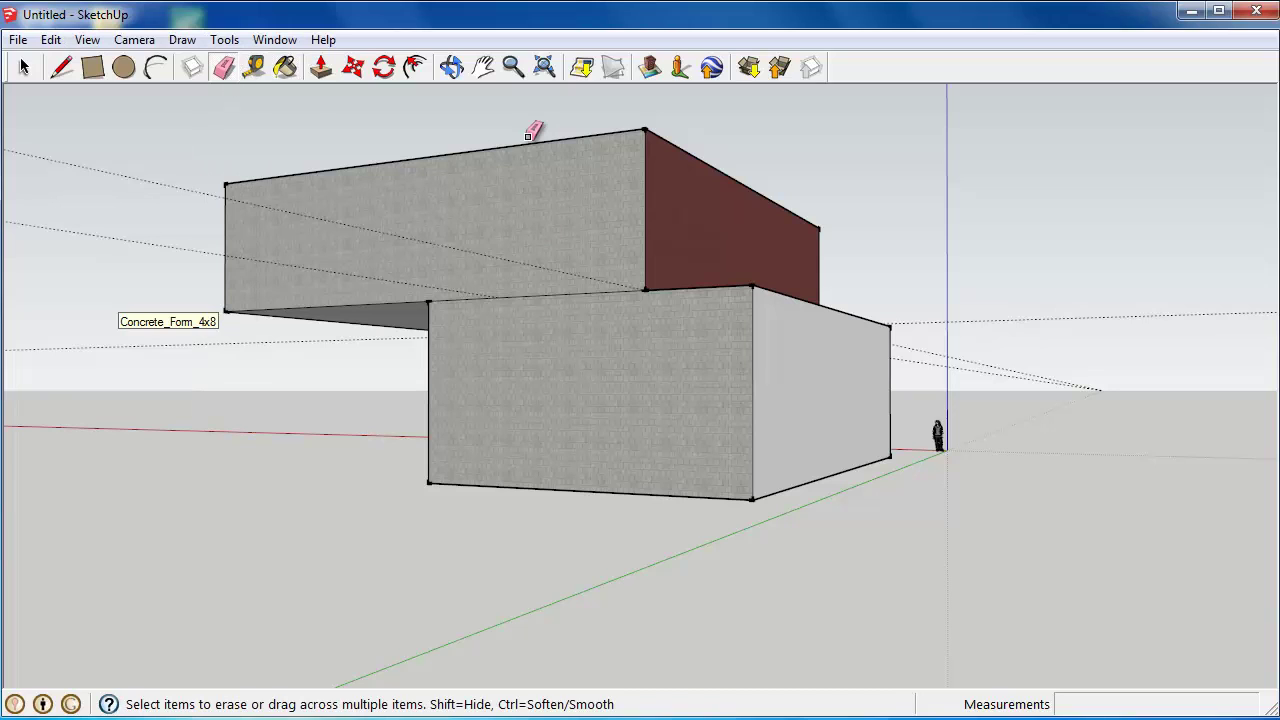
Erase the front faces, the red ashlar side face and their leftover vertical and sloped edges.
{"action": "left_click_drag", "start_coordinate": [530, 142], "coordinate": [695, 342]}
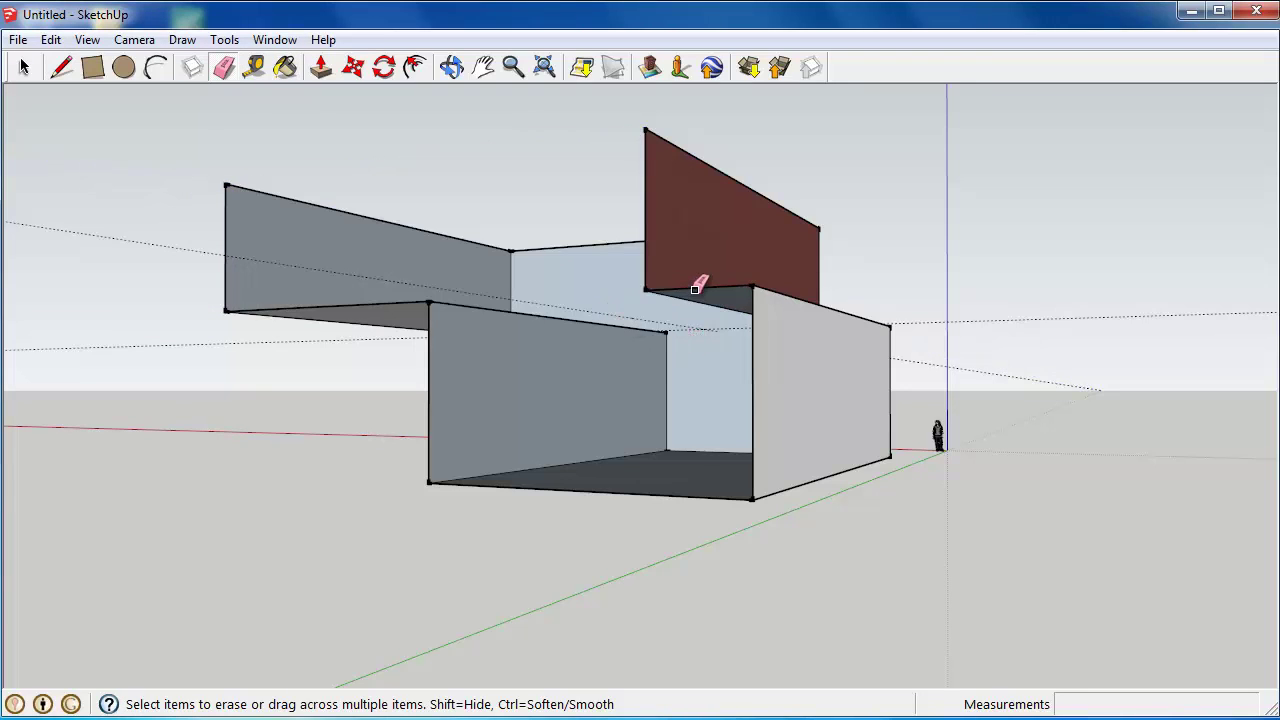
{"action": "left_click", "coordinate": [788, 296]}
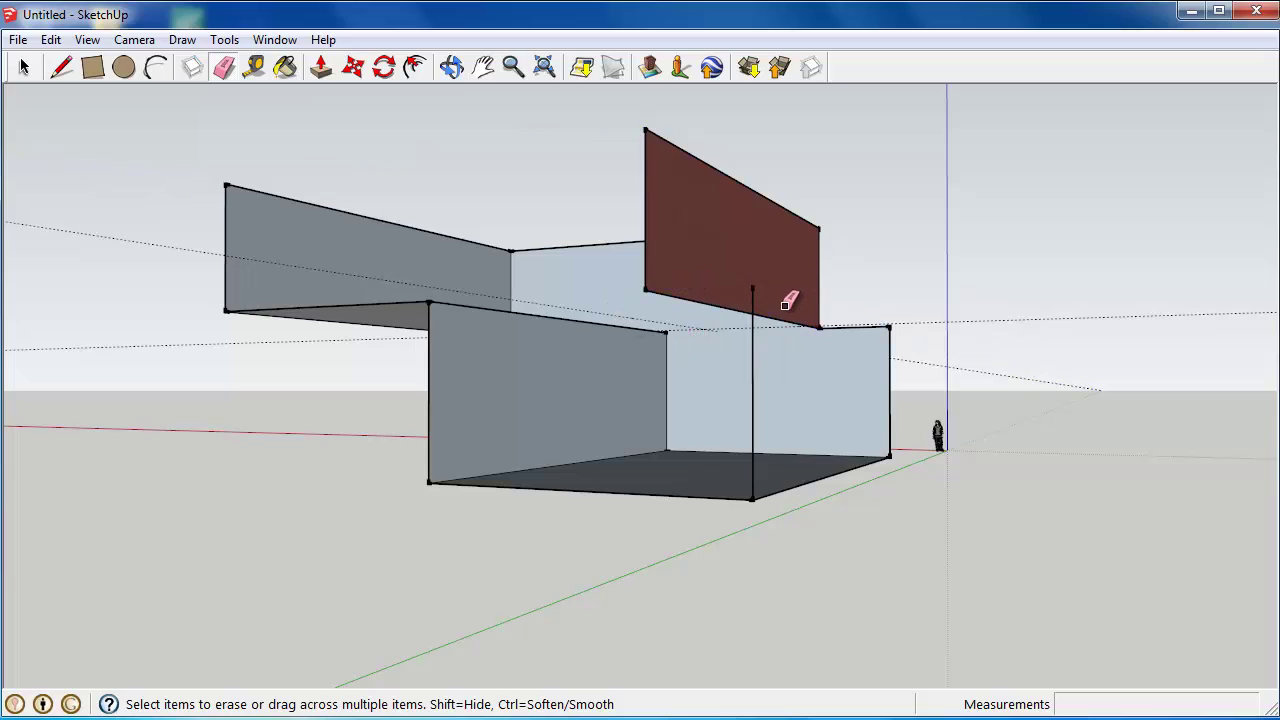
{"action": "left_click", "coordinate": [754, 362]}
{"action": "left_click", "coordinate": [722, 306]}
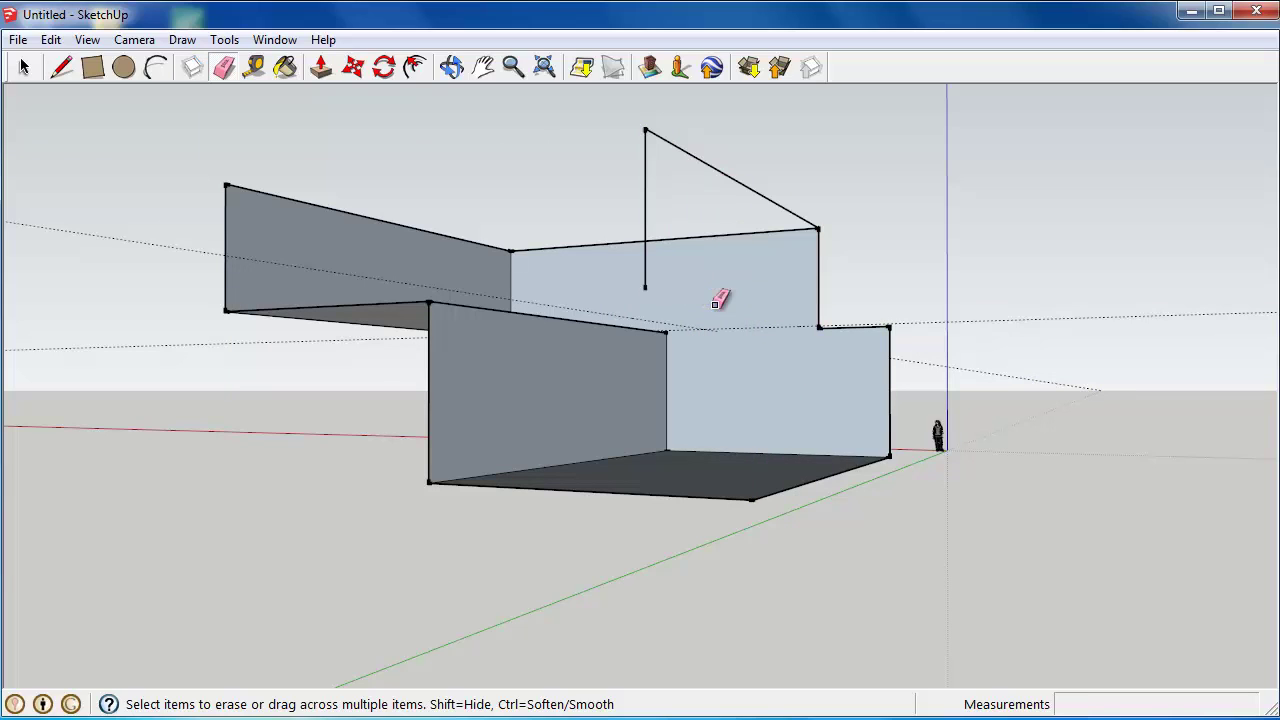
{"action": "left_click", "coordinate": [645, 218]}
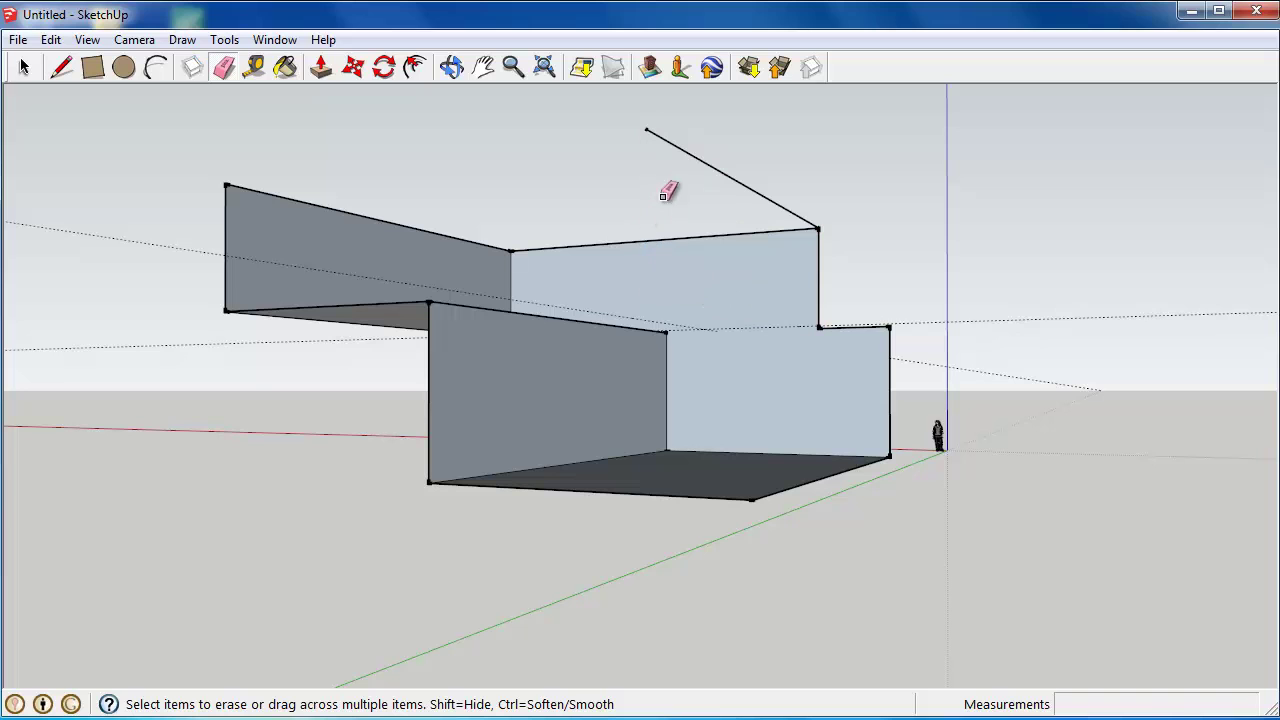
{"action": "left_click", "coordinate": [711, 166]}
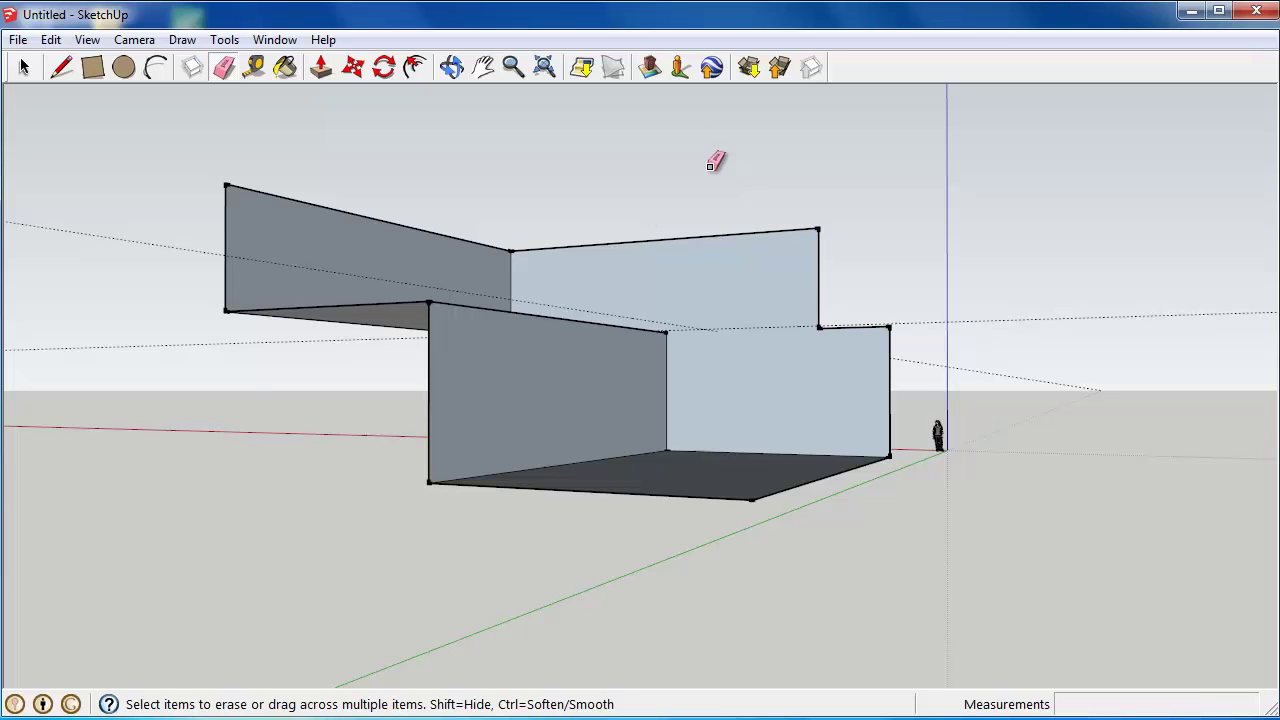
{"action": "left_click", "coordinate": [452, 66]}
Orbit the view to look into the open shell's stepped back walls and floors.
{"action": "mouse_move", "coordinate": [528, 334]}
{"action": "left_mouse_down"}
{"action": "mouse_move", "coordinate": [681, 465]}
{"action": "mouse_move", "coordinate": [903, 583]}
{"action": "mouse_move", "coordinate": [703, 554]}
{"action": "mouse_move", "coordinate": [286, 451]}
{"action": "left_mouse_up"}
{"action": "mouse_move", "coordinate": [590, 526]}
{"action": "left_mouse_down"}
{"action": "mouse_move", "coordinate": [577, 531]}
{"action": "mouse_move", "coordinate": [609, 540]}
{"action": "mouse_move", "coordinate": [536, 491]}
{"action": "left_mouse_up"}
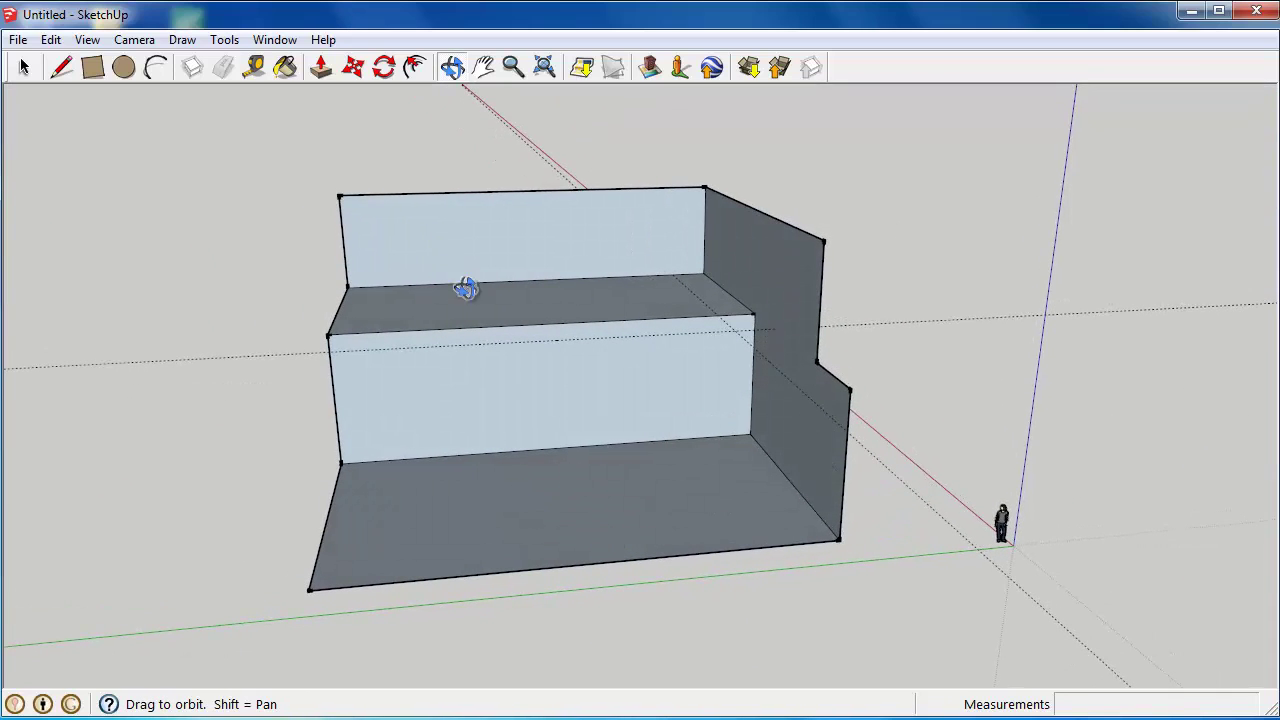